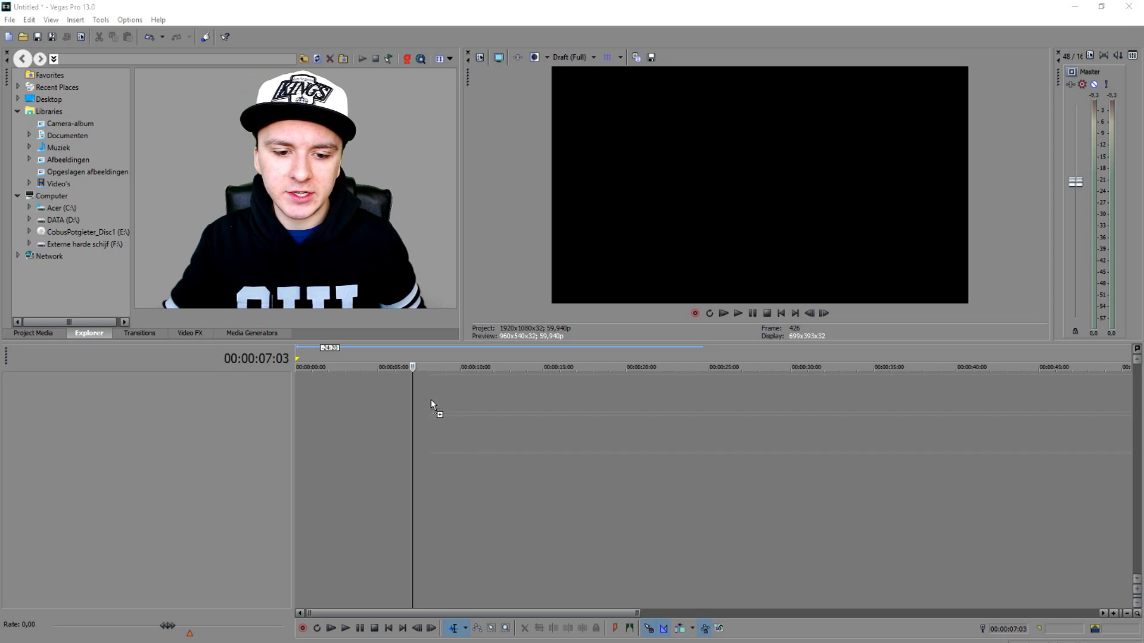
Add the talking-head clip to the timeline and set the preview quality to Best (Full).
drag(431, 401, 419, 401)
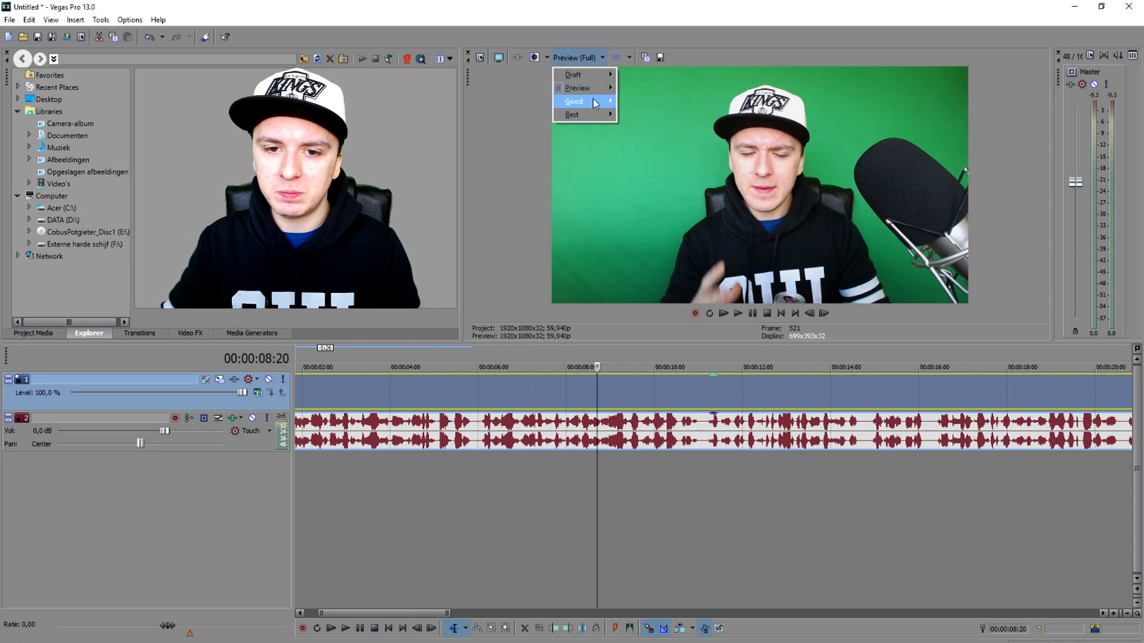
mouse_move(575, 102)
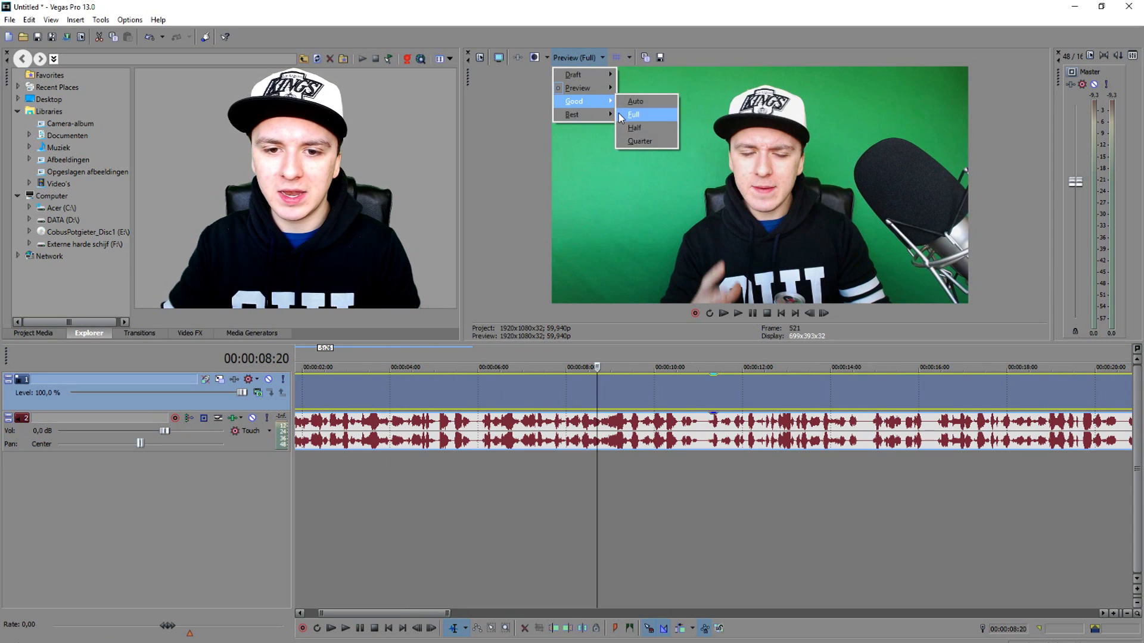
click(633, 114)
click(603, 58)
click(633, 127)
click(474, 390)
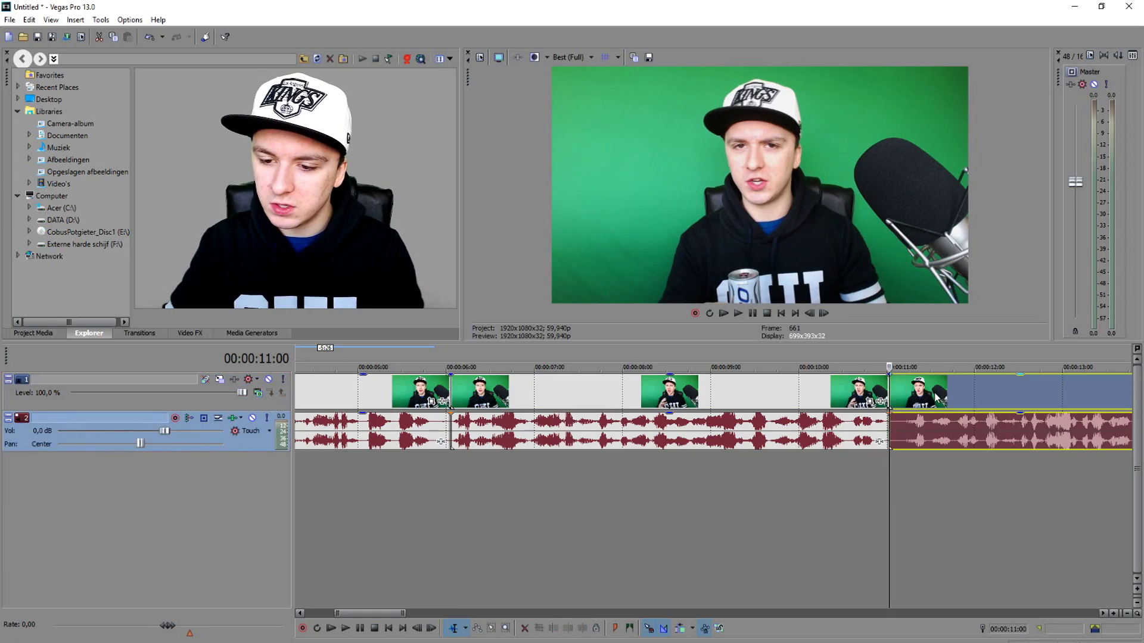
Delete the trailing clip at the end of the timeline.
click(935, 397)
scroll(935, 396, down, 1)
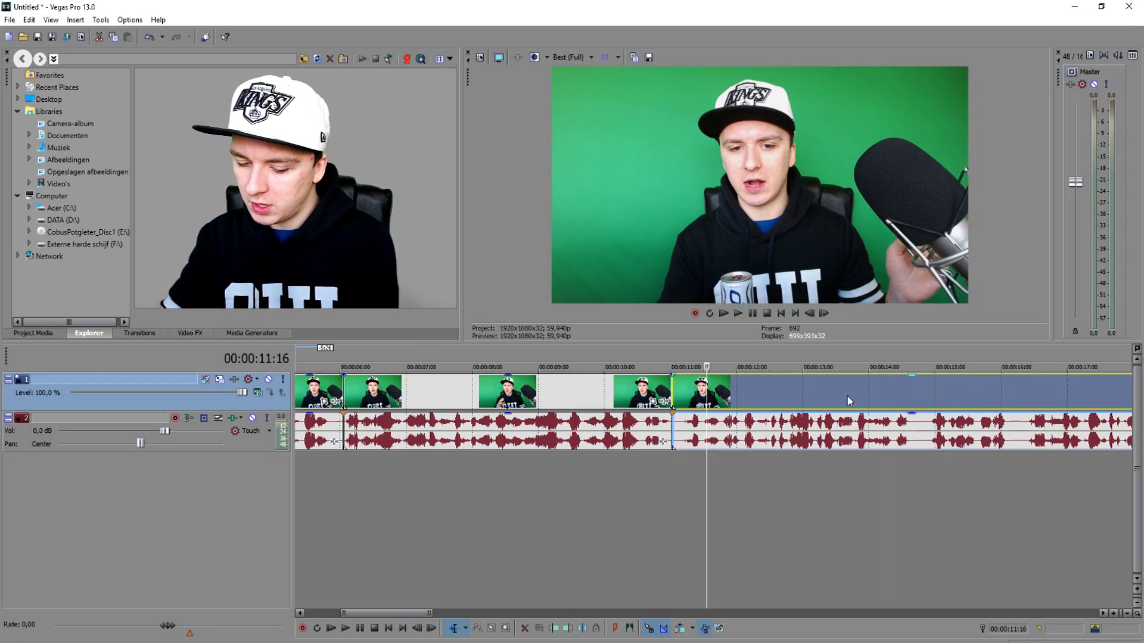
key(Delete)
Drag the remaining clip left toward the start of the timeline.
click(322, 389)
scroll(498, 404, down, 3)
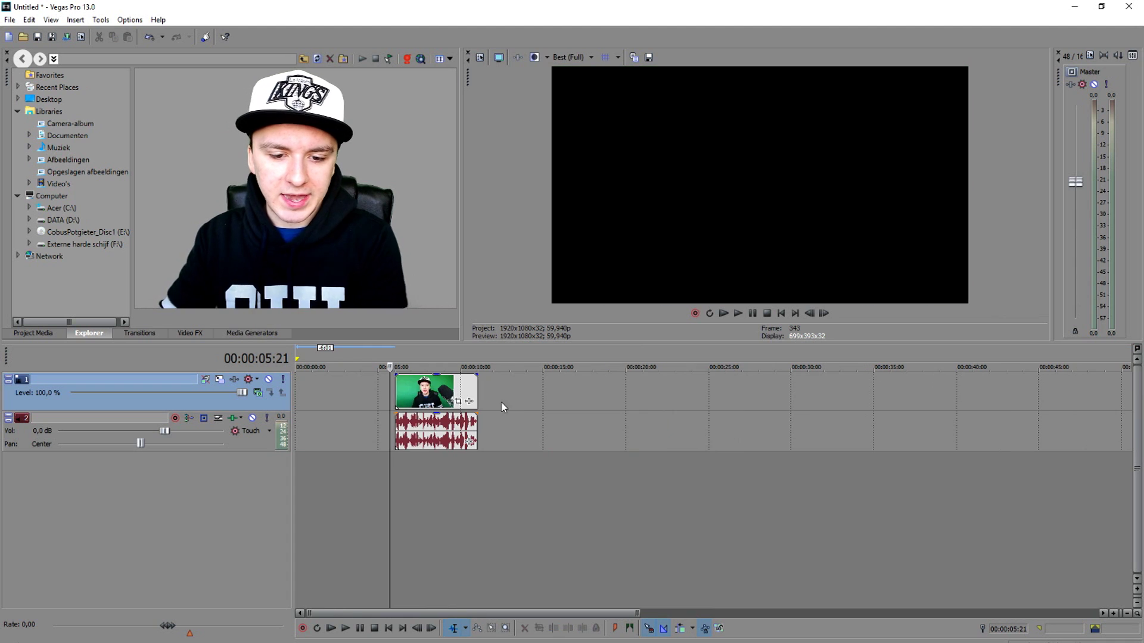
click(781, 313)
scroll(673, 384, up, 3)
drag(635, 391, 393, 393)
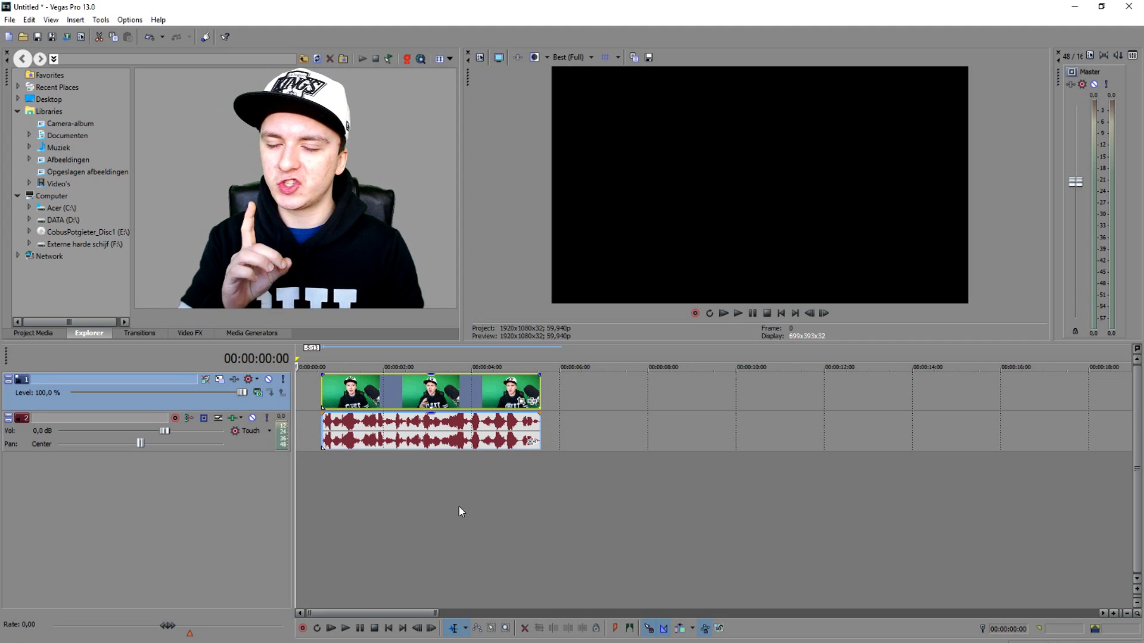
scroll(473, 481, down, 2)
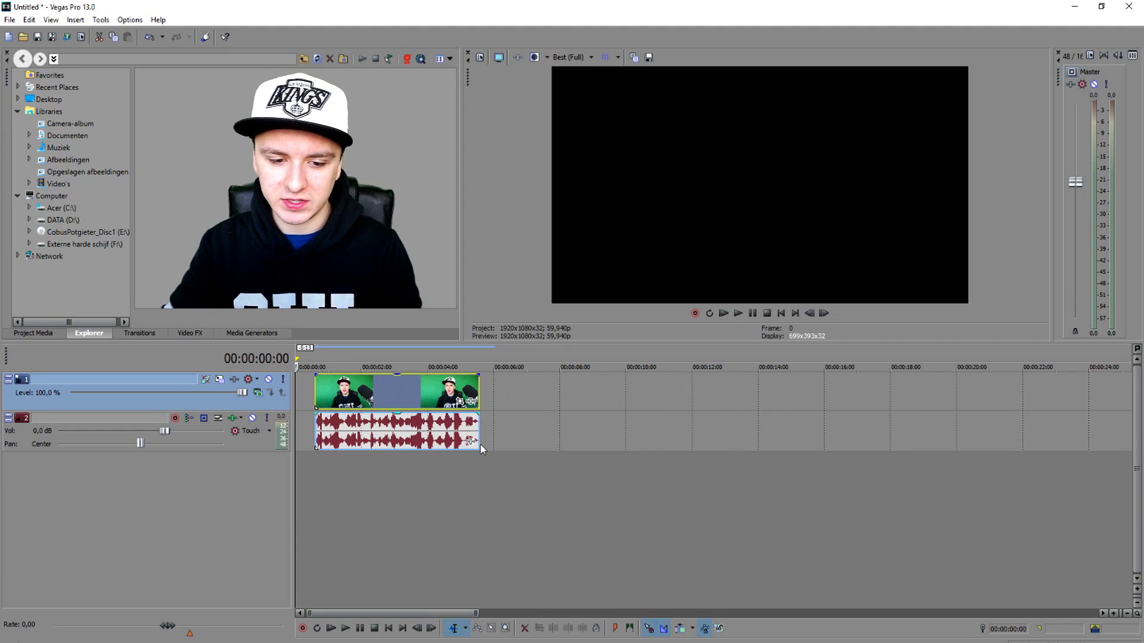
Lengthen the clip to loop, snap it to 00:00:00, and play it back from the start.
click(314, 386)
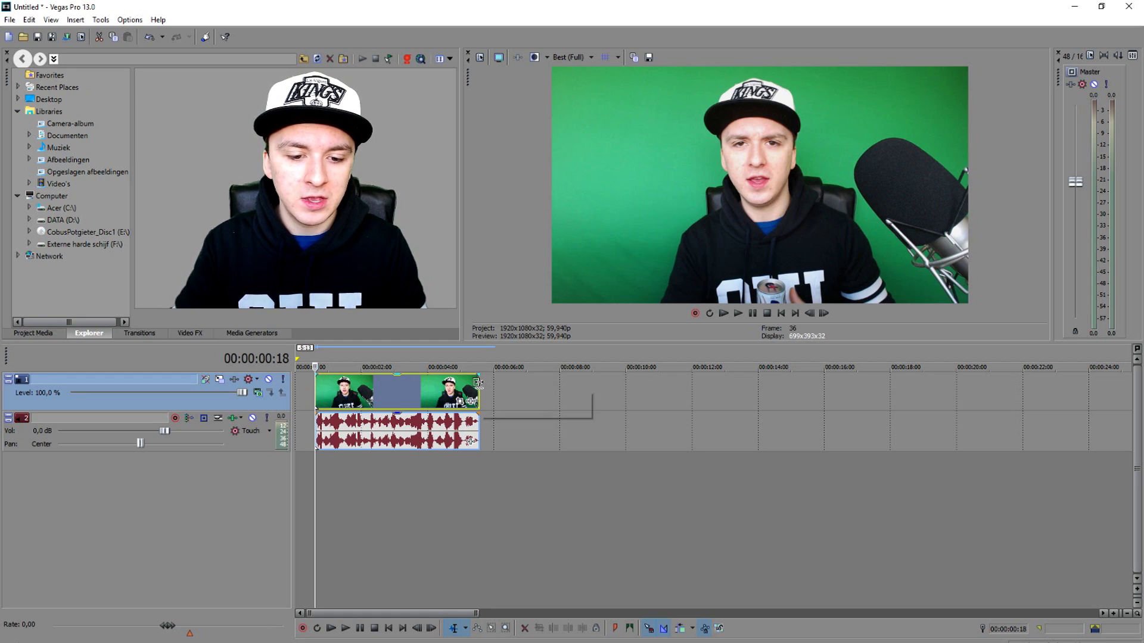
drag(478, 382, 977, 388)
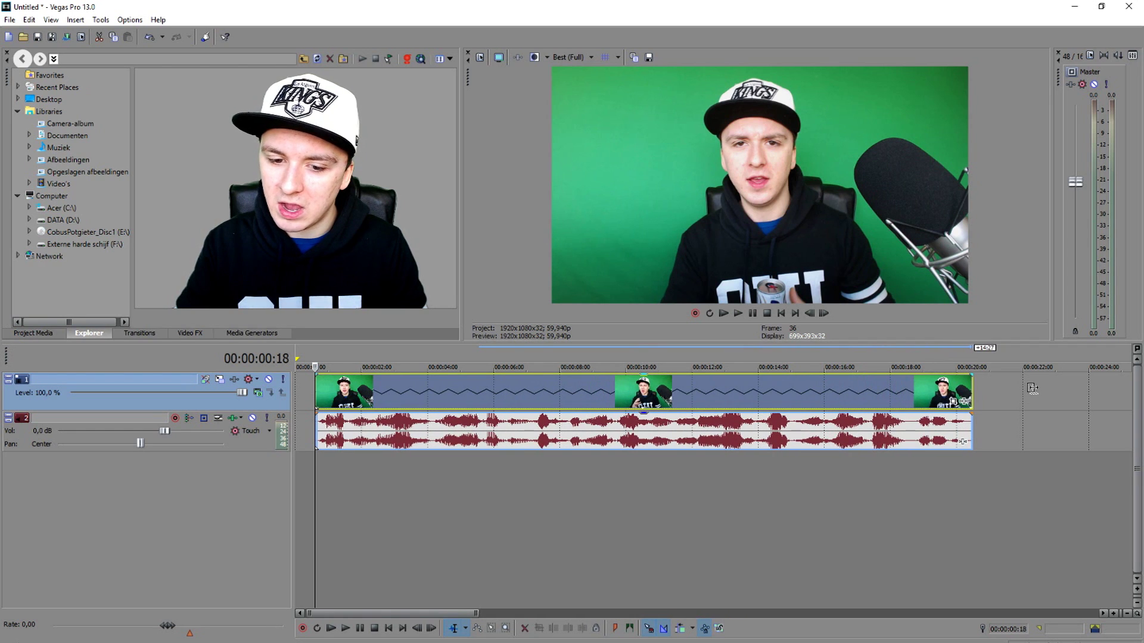
drag(510, 387, 490, 387)
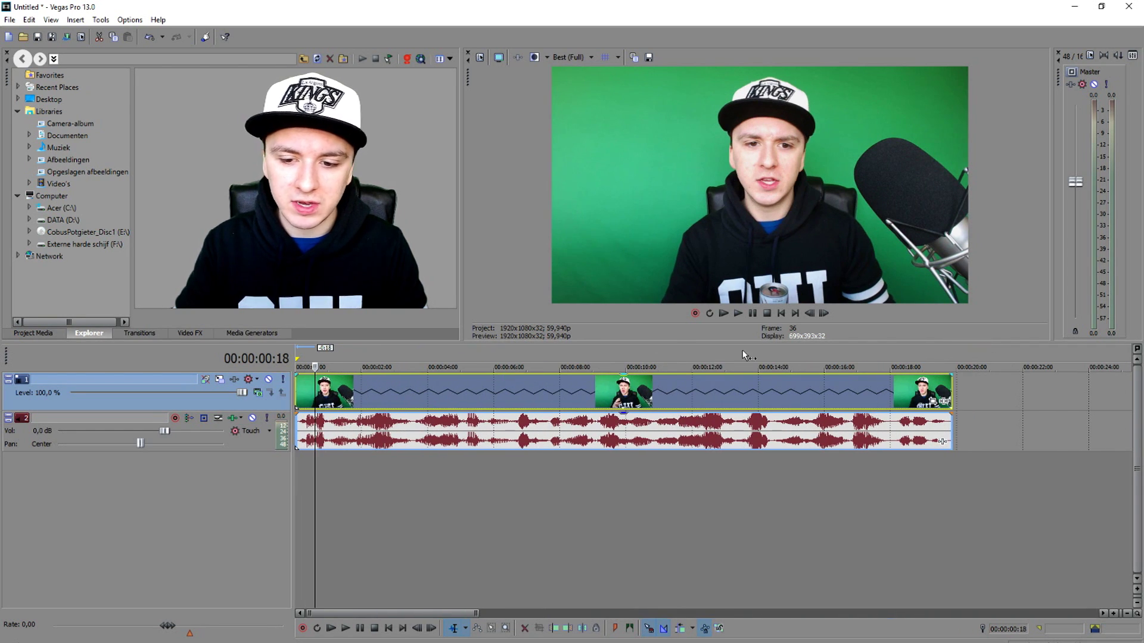
click(781, 314)
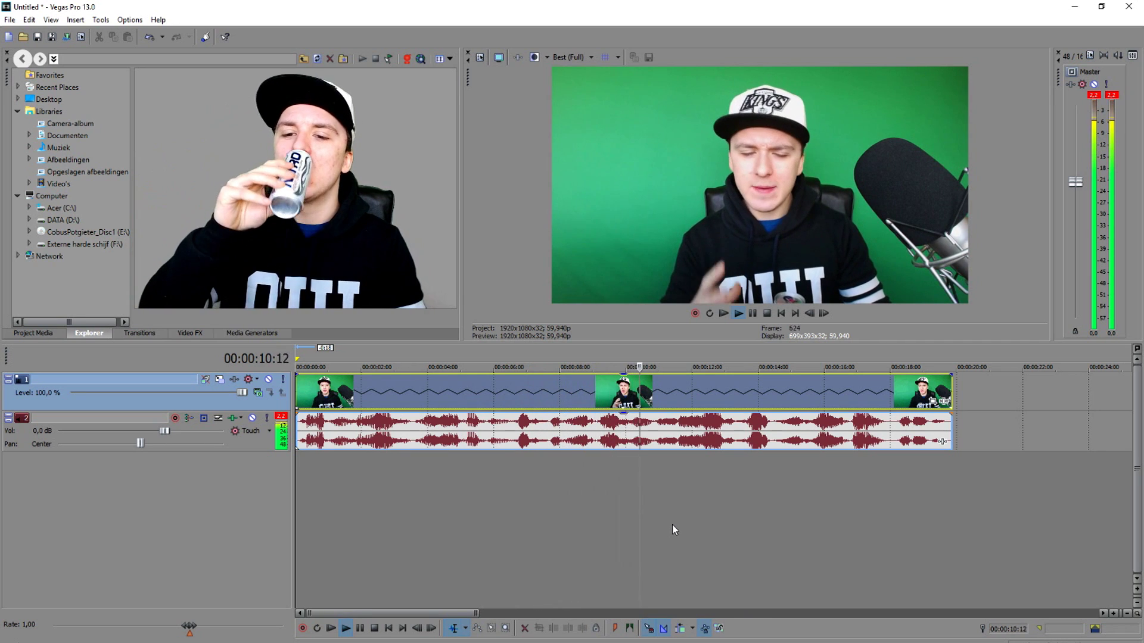
key(space)
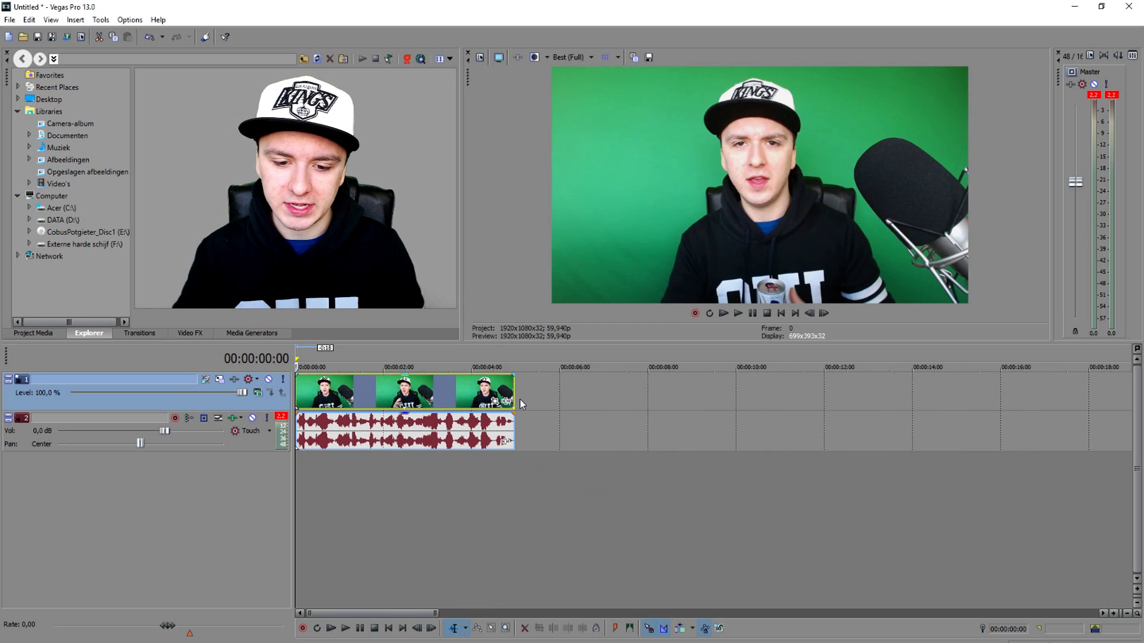
drag(512, 394, 977, 398)
scroll(614, 399, down, 5)
key(space)
key(space)
click(402, 357)
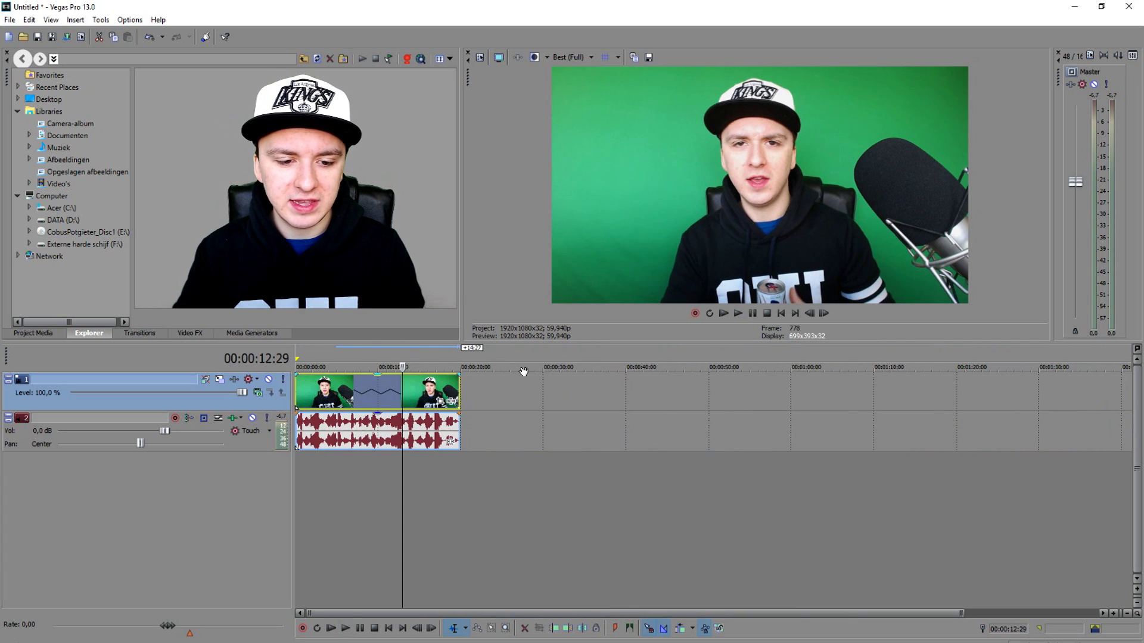
scroll(536, 379, up, 4)
click(523, 352)
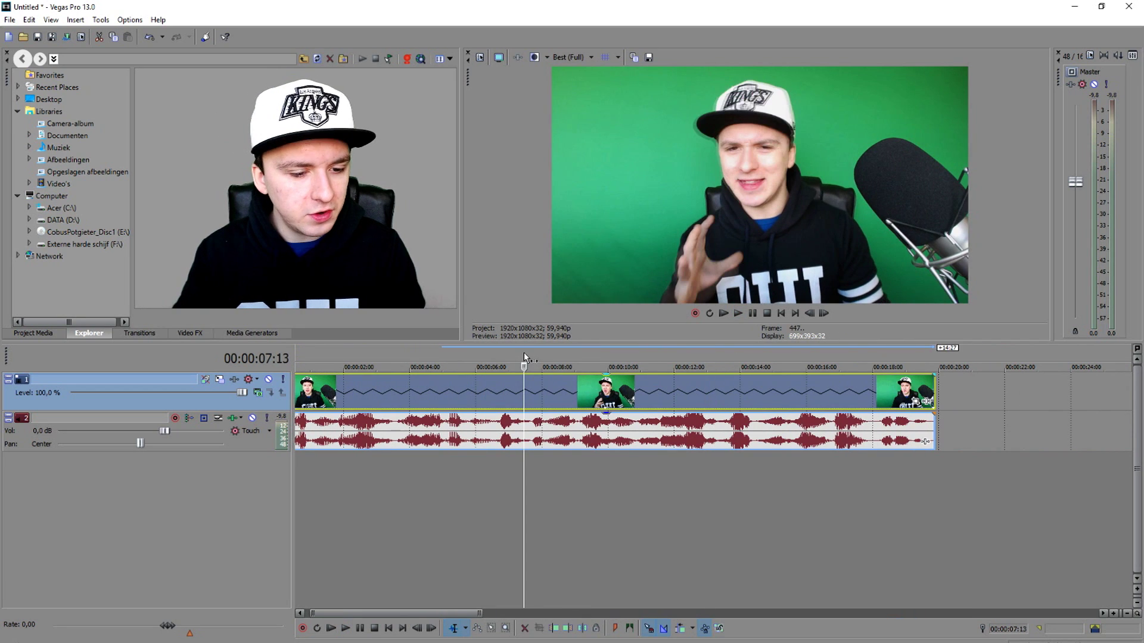
key(ctrl+z)
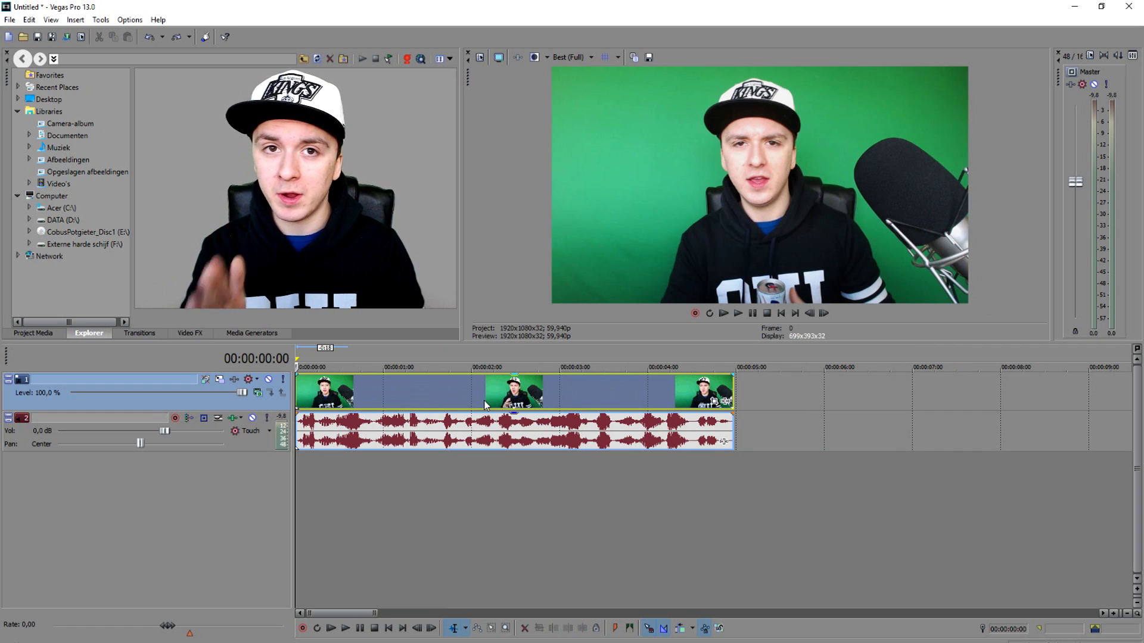
scroll(460, 410, up, 1)
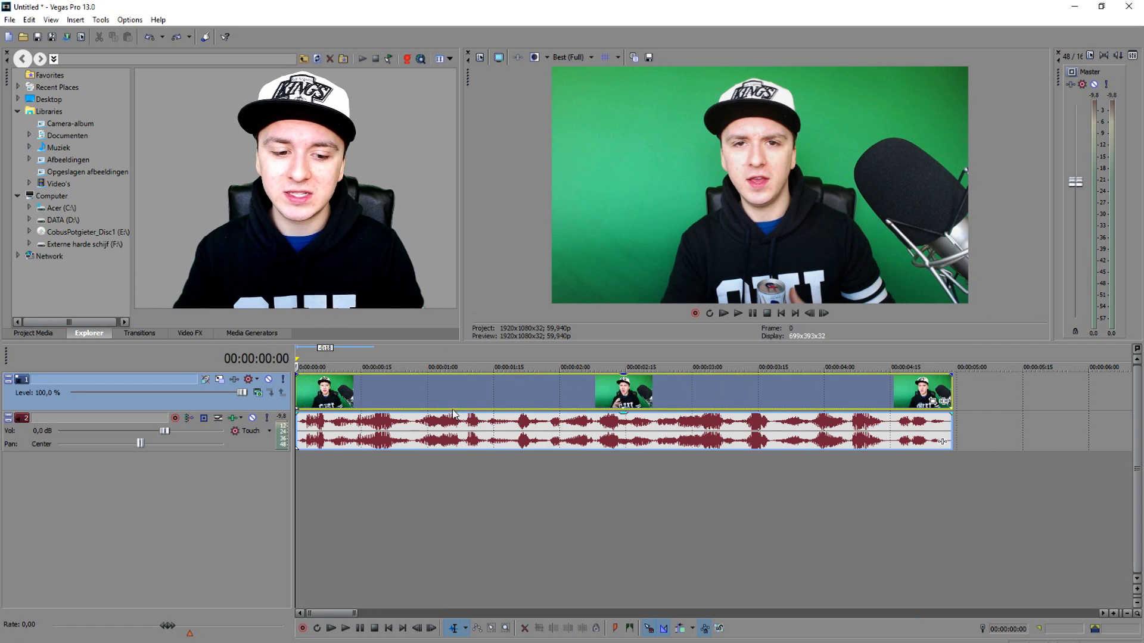
scroll(456, 393, down, 2)
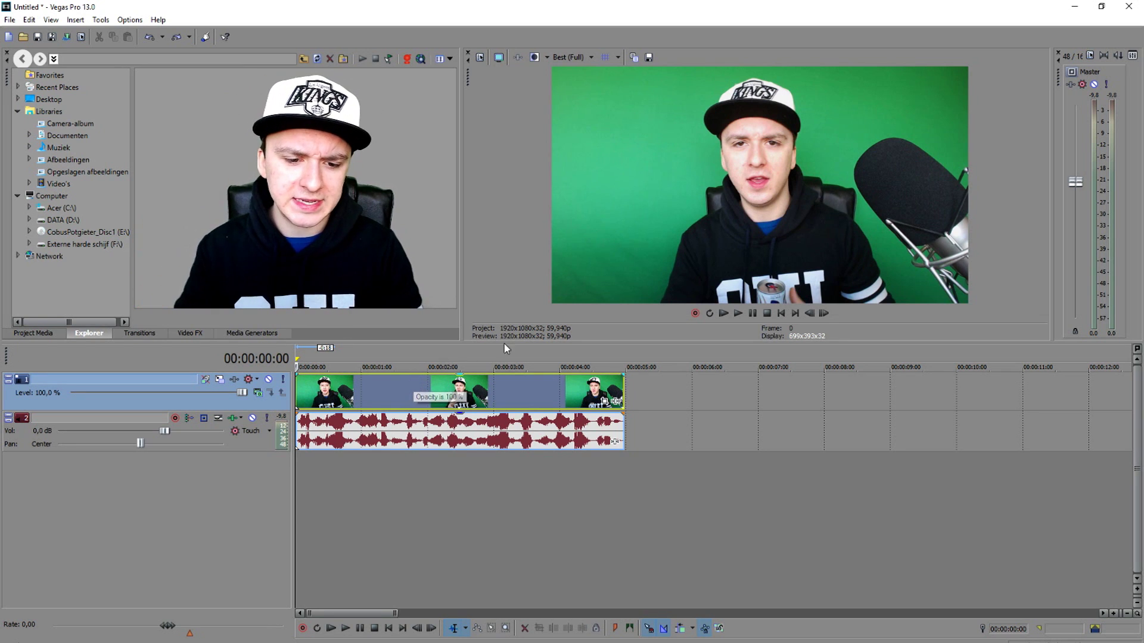
Shift the clip to about 2 seconds and split it near 00:00:02:25 and at 00:00:05:29.
drag(379, 382, 511, 382)
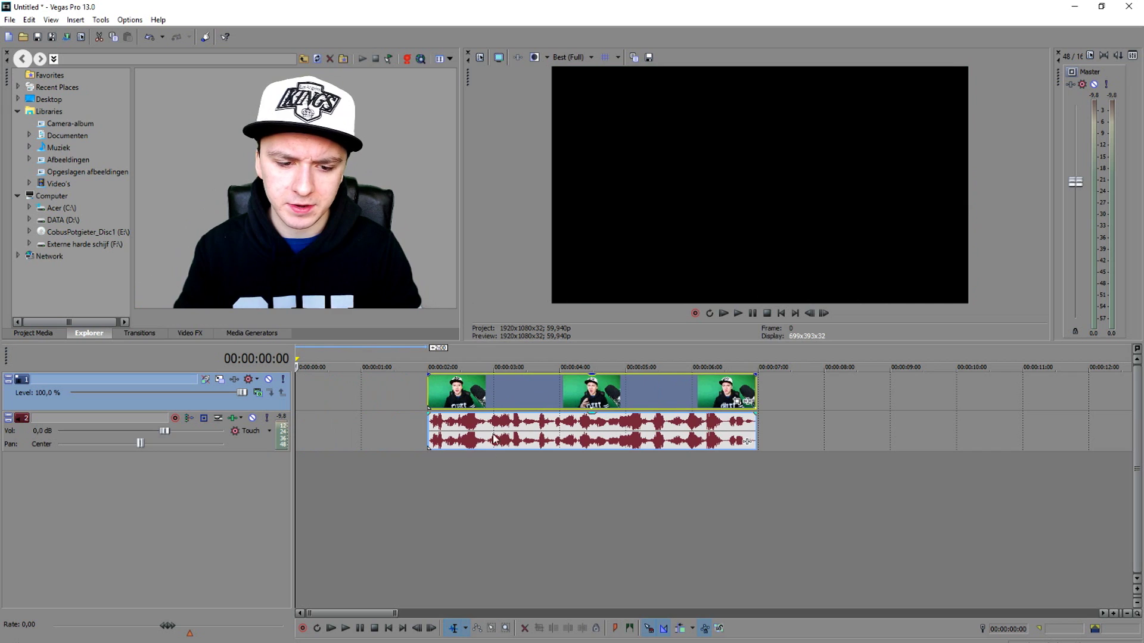
click(484, 396)
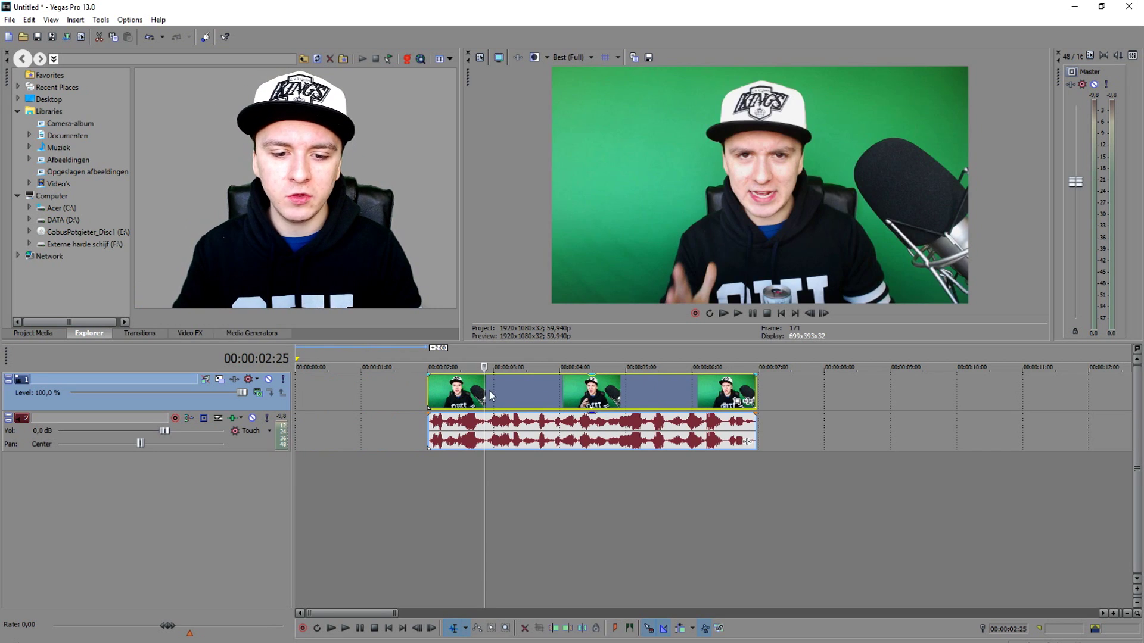
click(482, 388)
key(s)
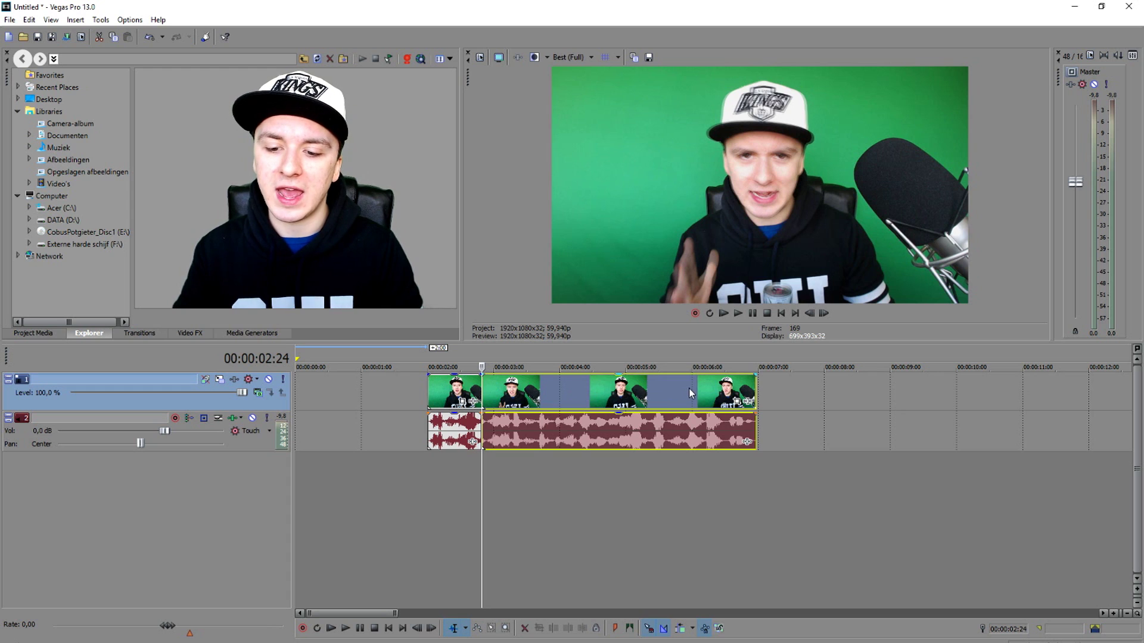
click(690, 393)
key(s)
scroll(526, 441, down, 2)
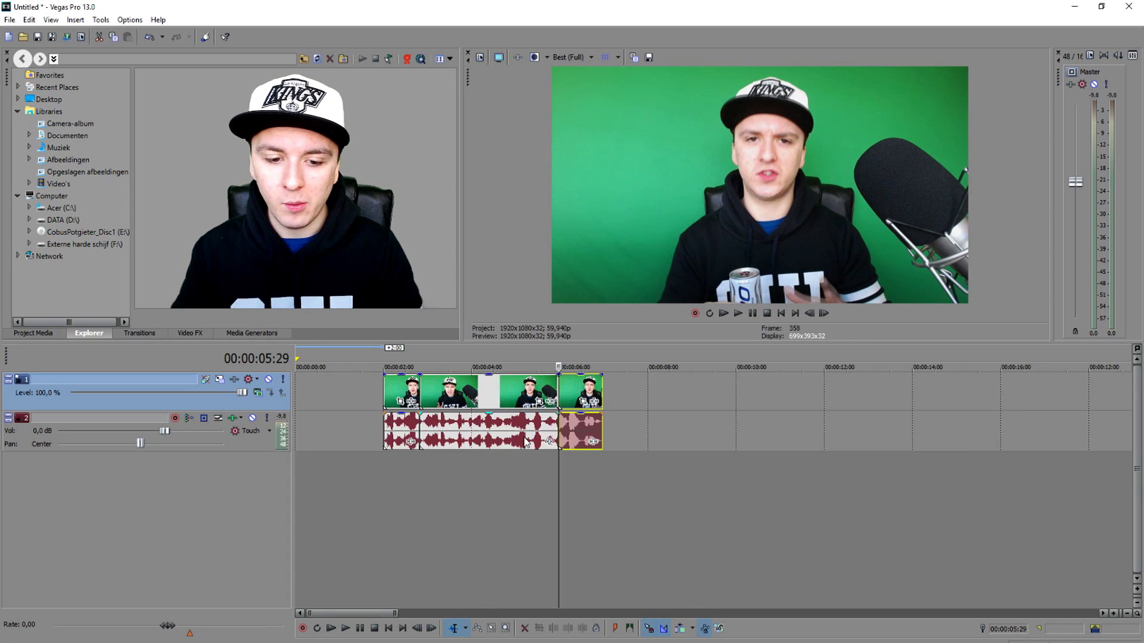
scroll(526, 441, down, 1)
click(552, 417)
Spread the pieces apart, lengthen the middle piece, and butt both end pieces against it.
drag(511, 388, 784, 392)
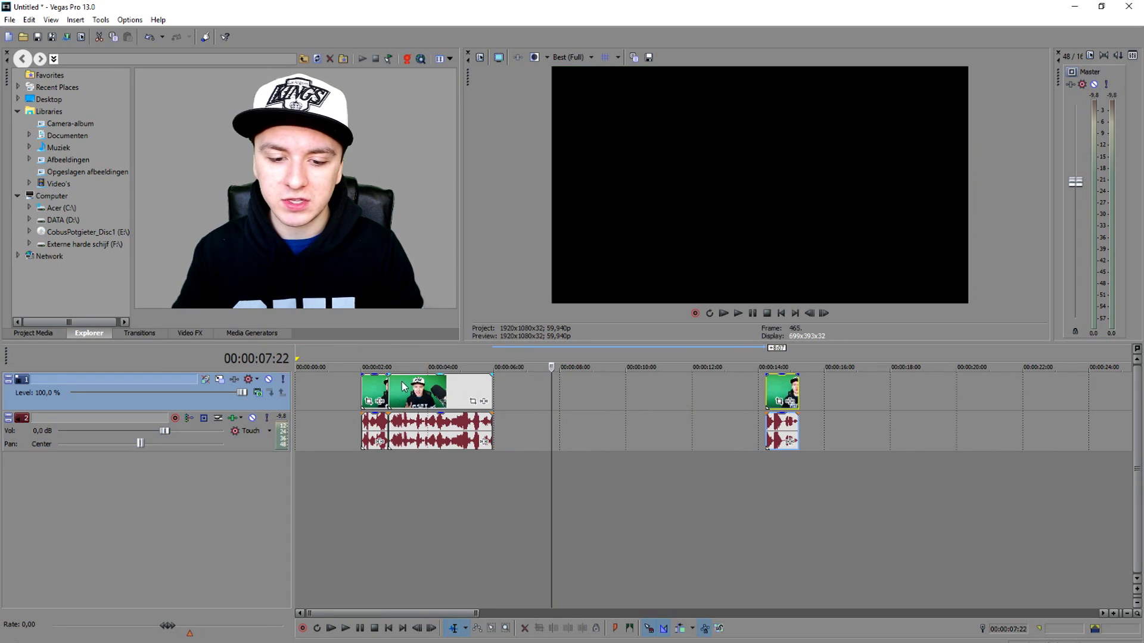
drag(368, 386, 303, 386)
drag(496, 387, 761, 386)
drag(647, 386, 646, 386)
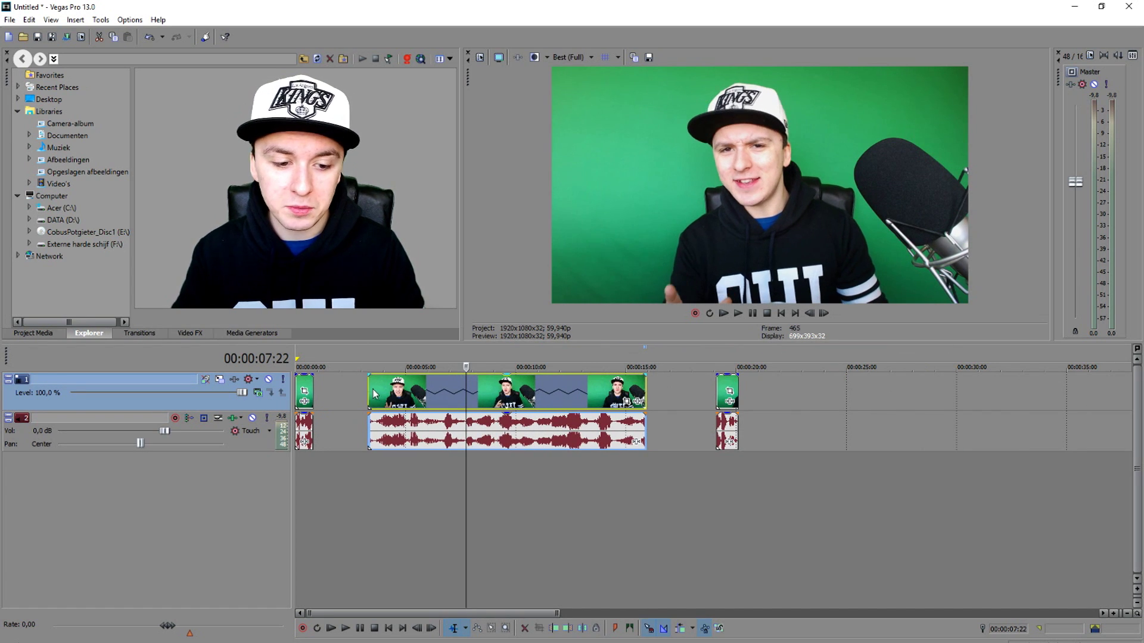
drag(301, 384, 355, 386)
drag(732, 387, 663, 387)
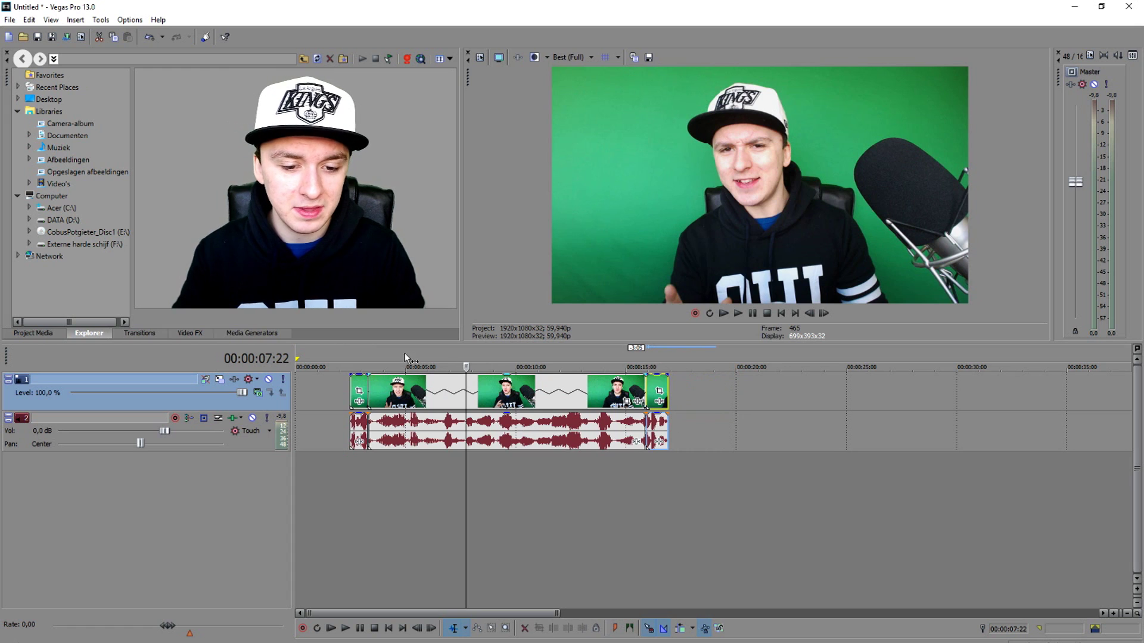
click(339, 352)
scroll(464, 384, up, 3)
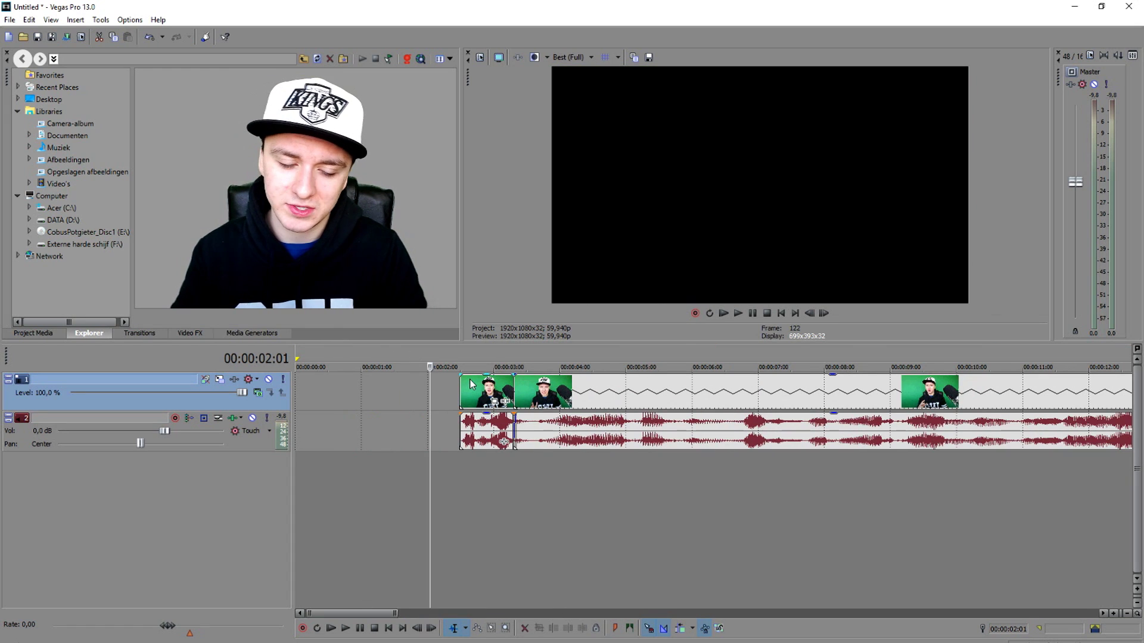
Play back the edit from 00:00:02:01 and around 00:00:14:12 to check the joins.
key(space)
scroll(469, 384, down, 2)
scroll(469, 388, up, 1)
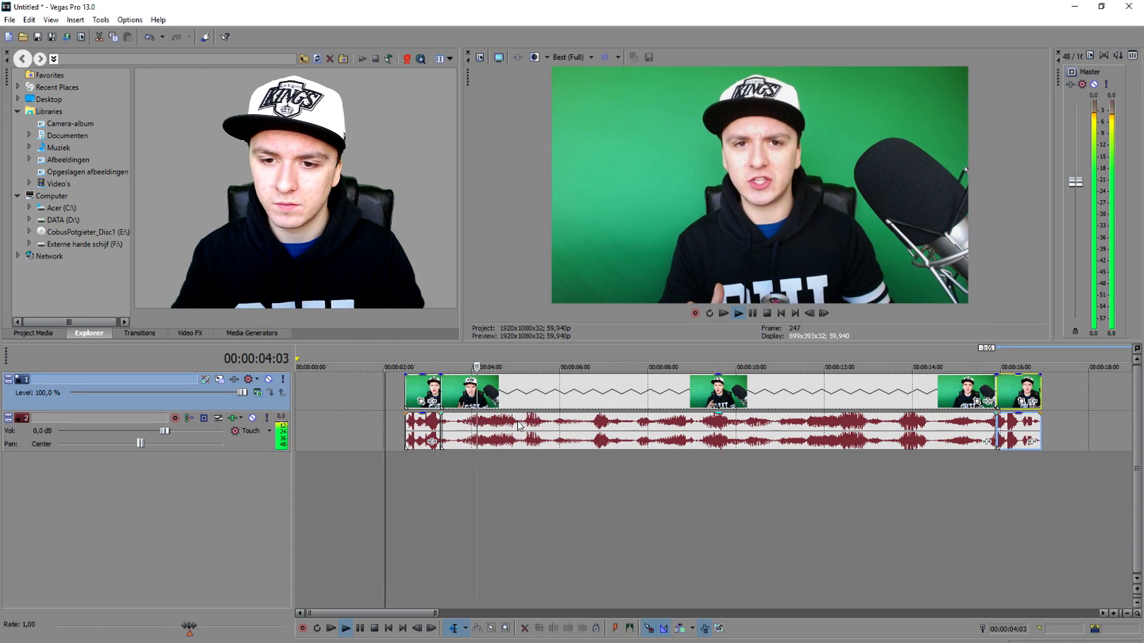
key(space)
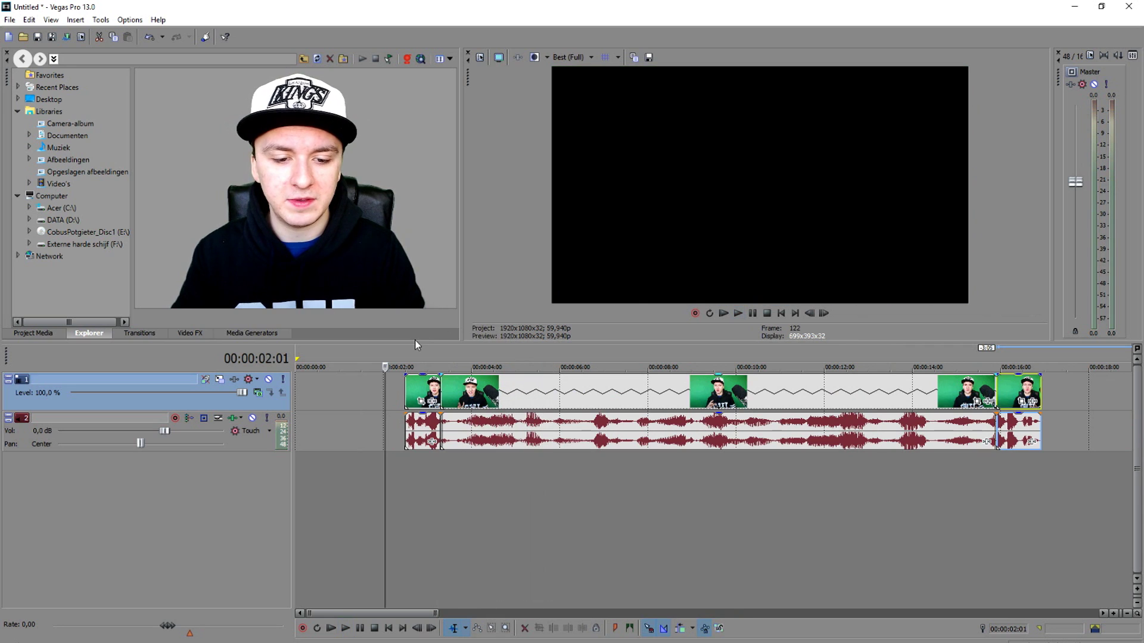
key(space)
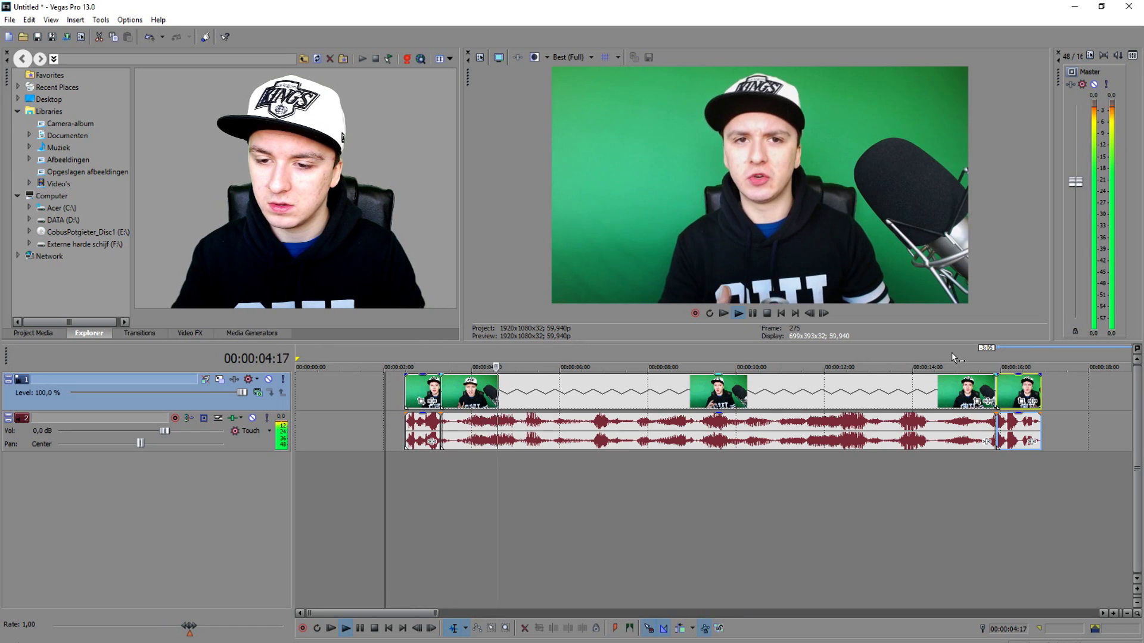
key(space)
click(930, 348)
key(space)
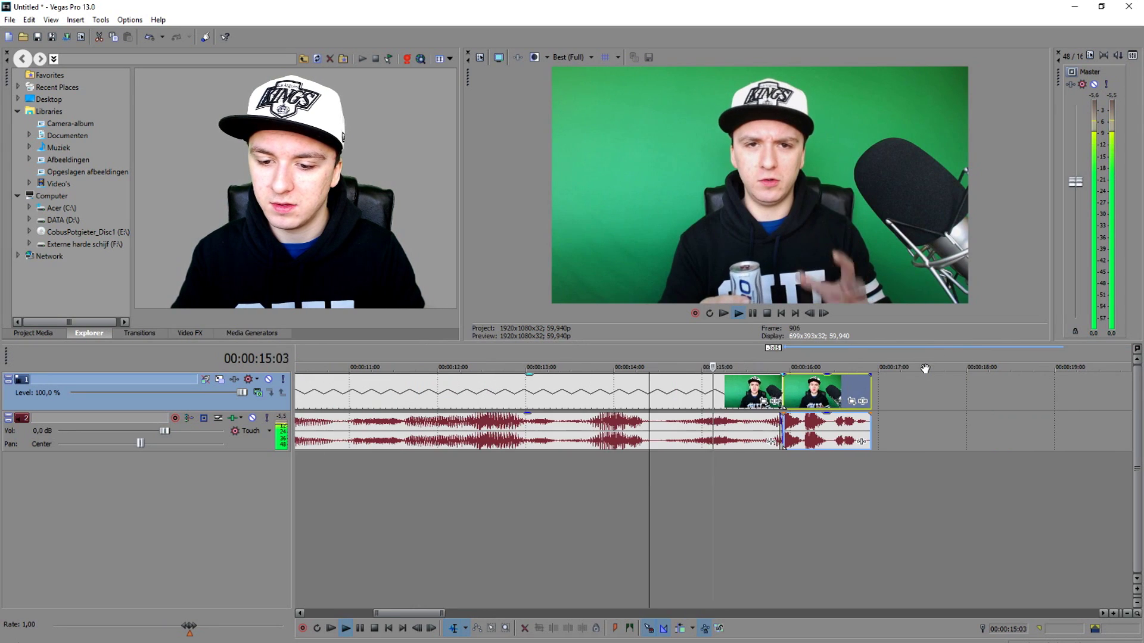
key(space)
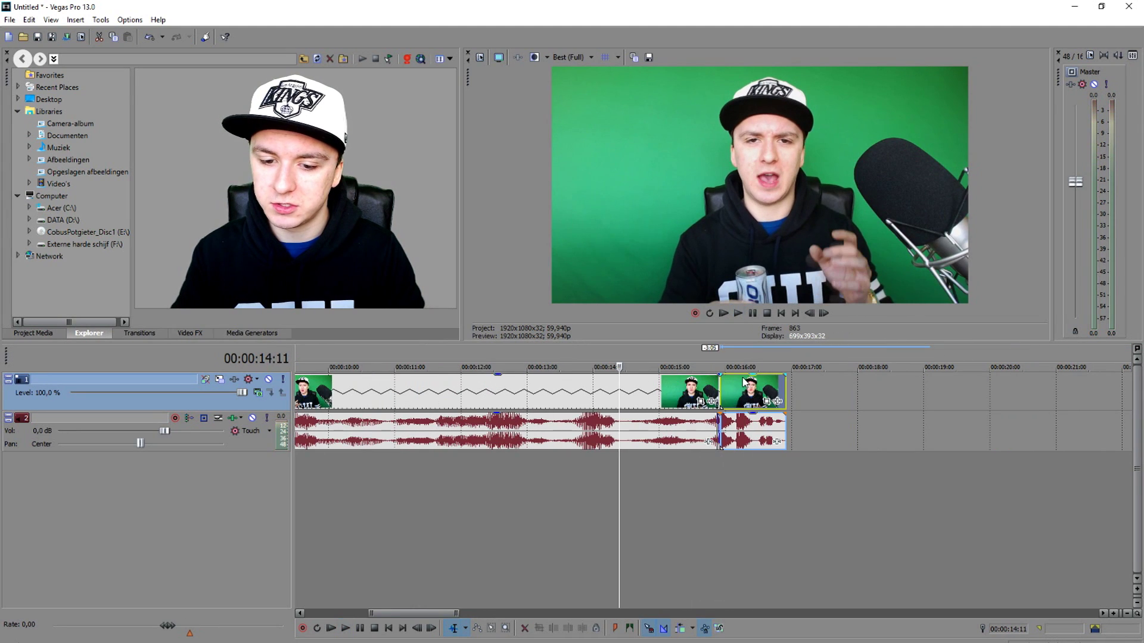
key(space)
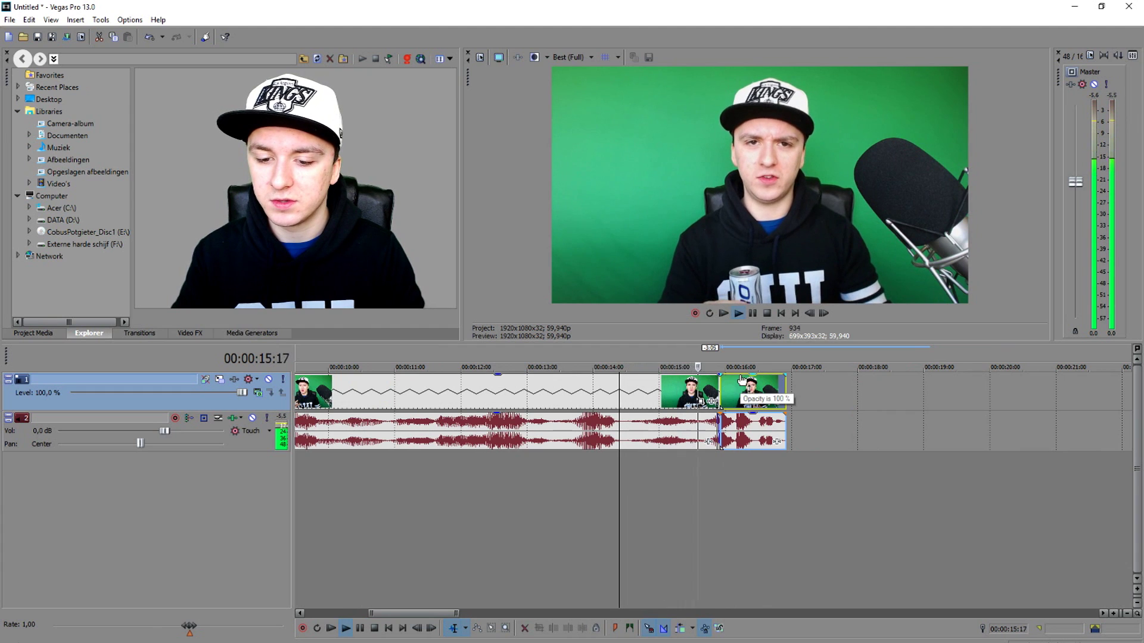
Undo the recent edits with Ctrl+Z, rejoining the small end piece.
key(space)
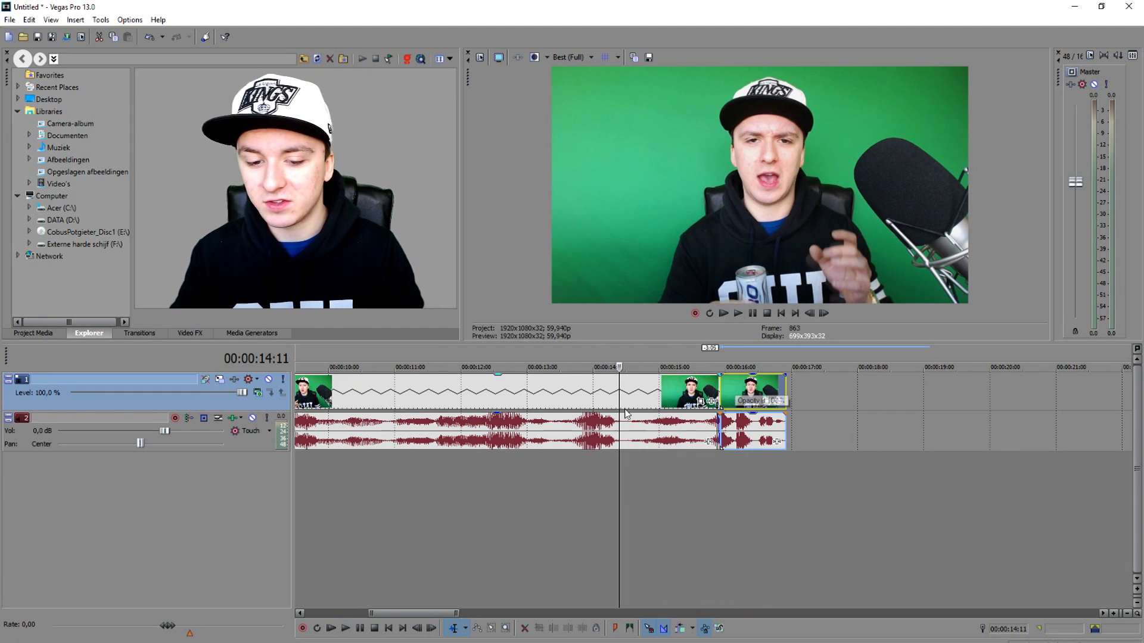
scroll(542, 413, down, 1)
key(ctrl+z)
key(ctrl+z)
key(ctrl+z)
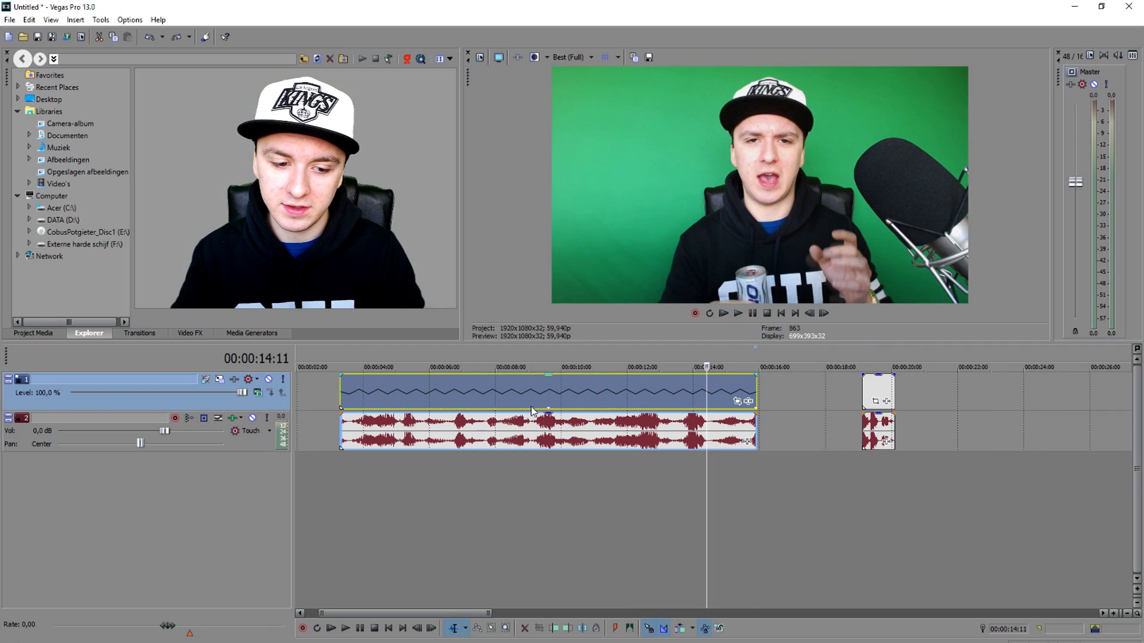
key(ctrl+z)
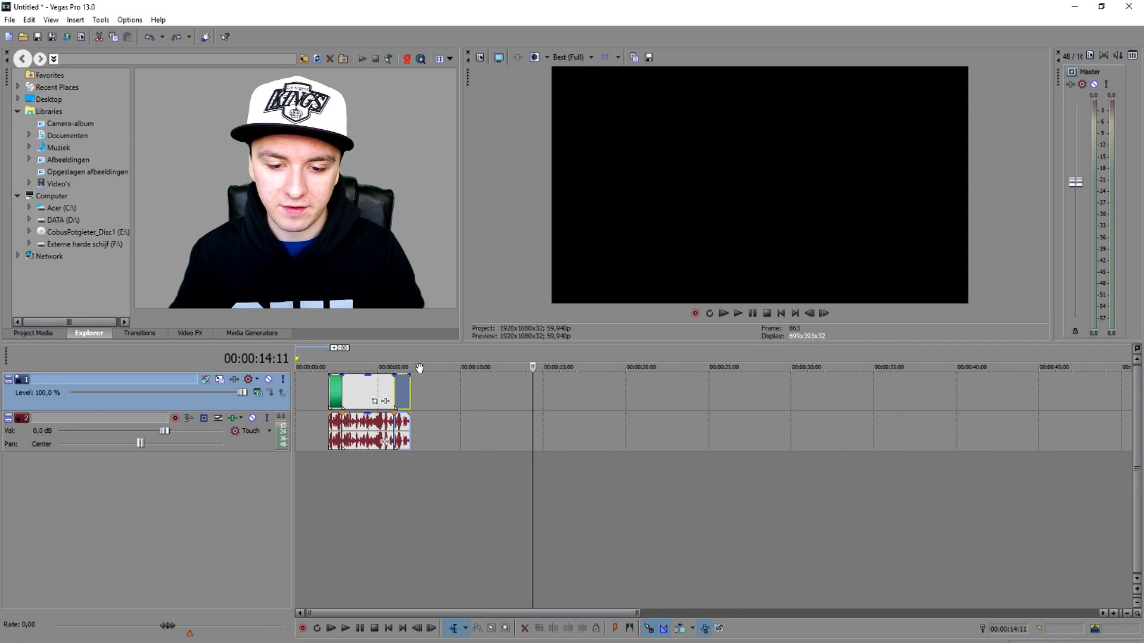
Move the clip to about 10 seconds and split it at 00:00:12:01 and 00:00:13:43.
drag(378, 388, 519, 389)
scroll(520, 387, up, 3)
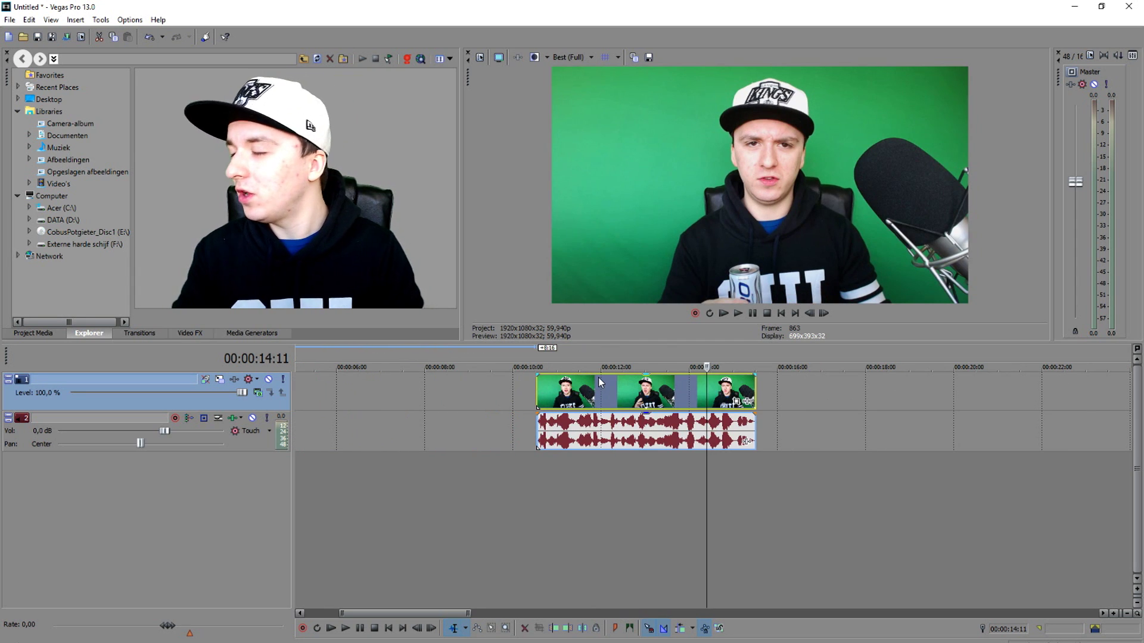
click(586, 393)
scroll(671, 404, up, 2)
click(731, 395)
key(s)
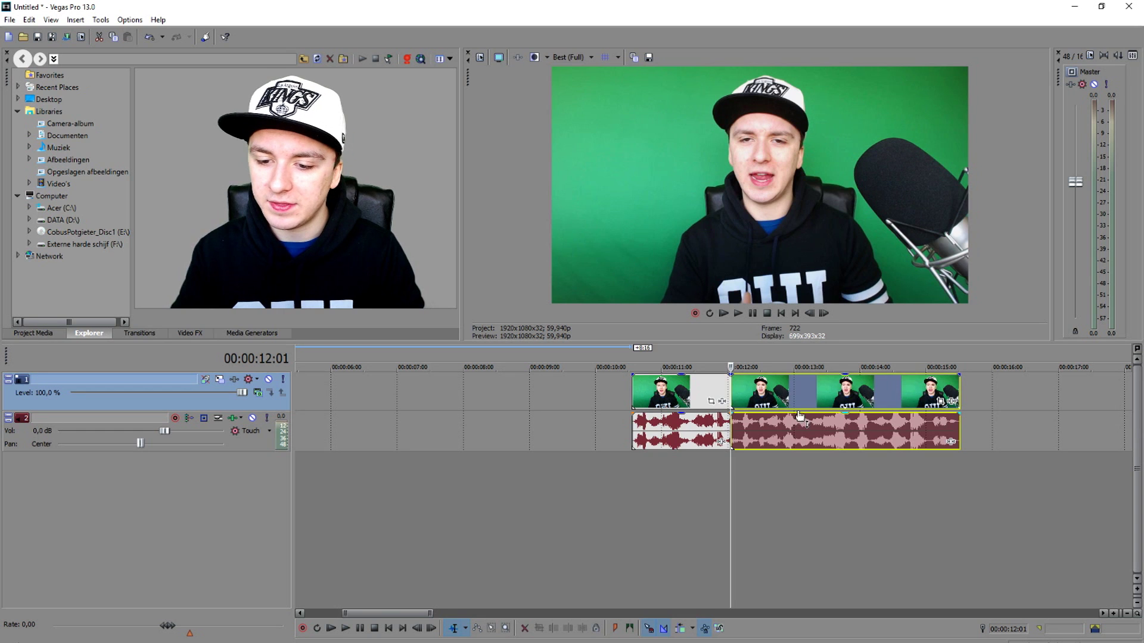
click(843, 392)
key(s)
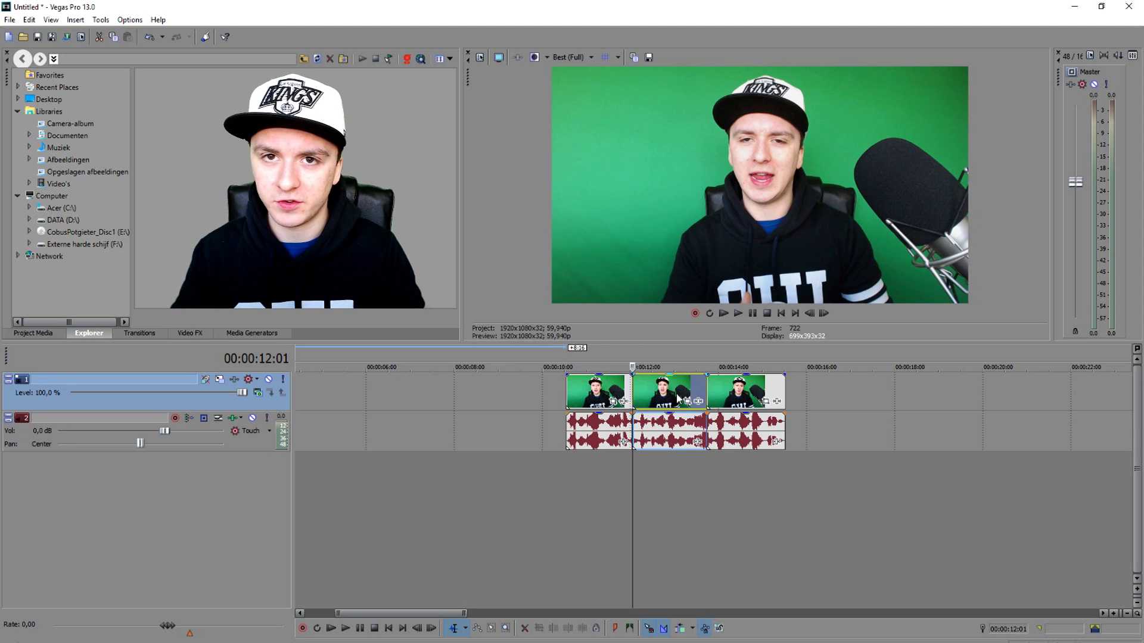
Spread the three pieces, loop the middle one to about 14 seconds, and butt them together.
drag(598, 408, 358, 396)
drag(741, 390, 1032, 394)
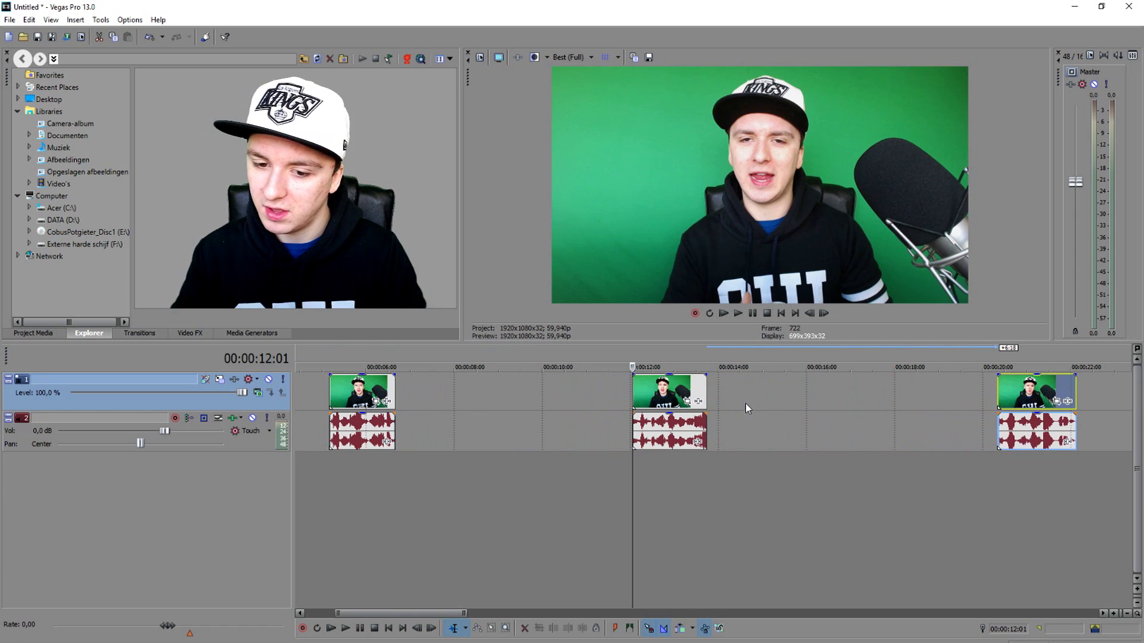
drag(685, 399, 576, 400)
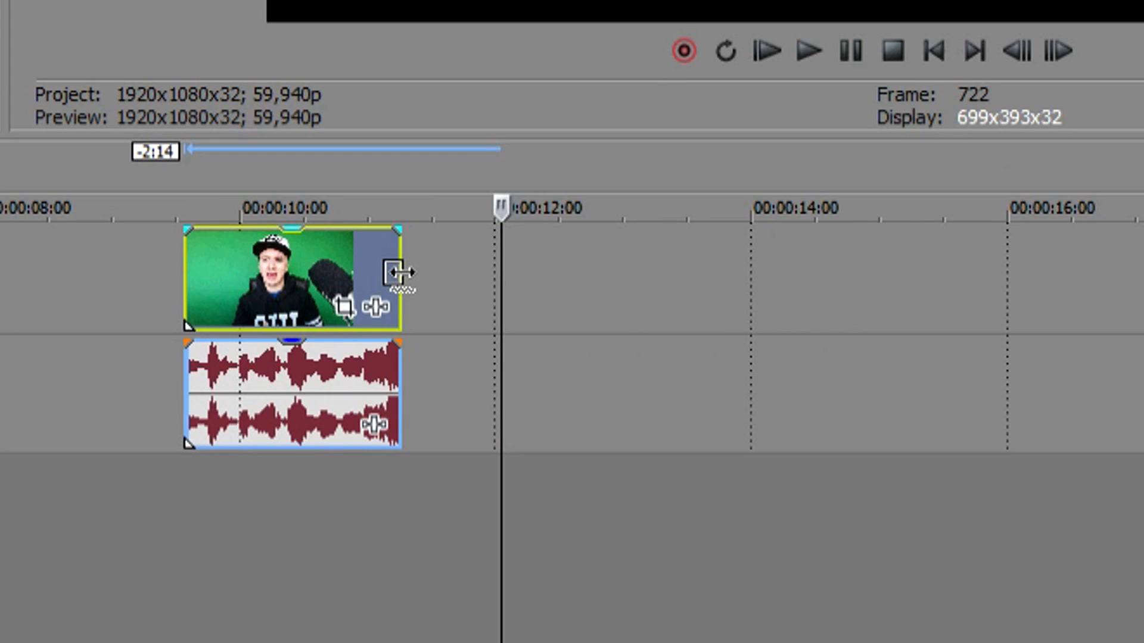
drag(398, 273, 1048, 278)
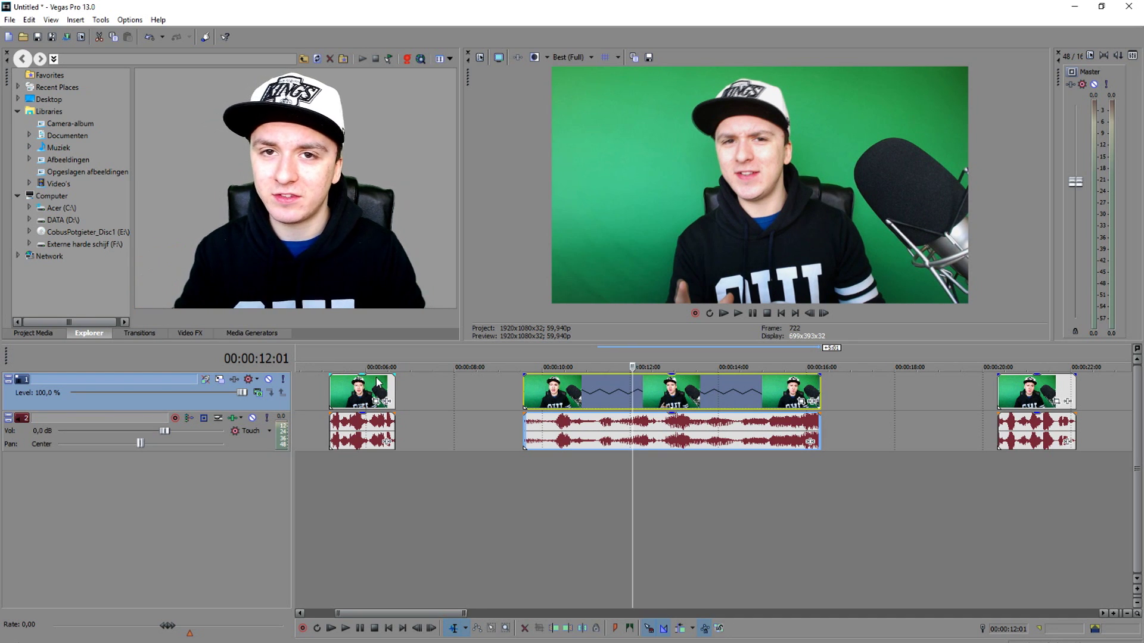
drag(88, 324, 223, 332)
drag(1081, 337, 800, 355)
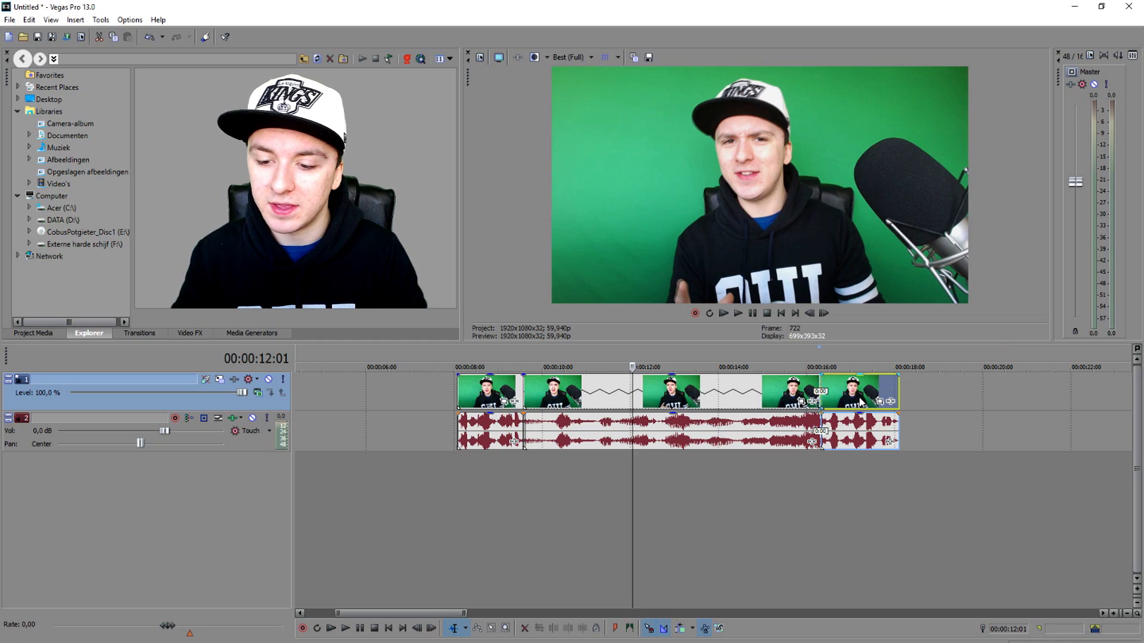
Play back the three-piece sequence from just before the clips.
click(147, 258)
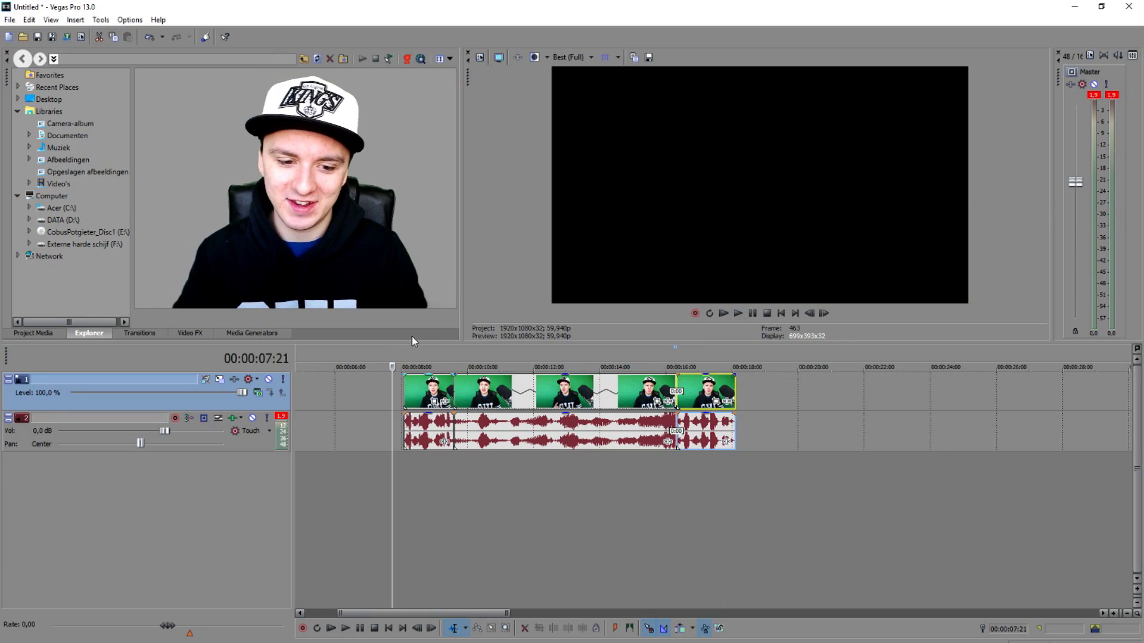
key(space)
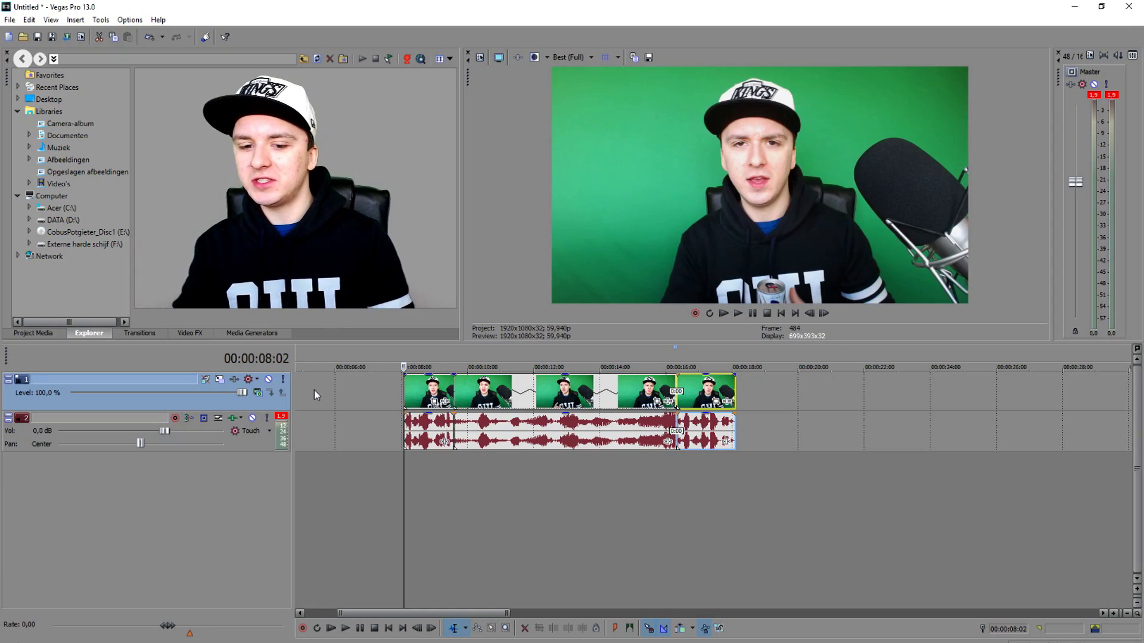
click(370, 355)
Undo the piece moves and splits so the clip is rejoined.
key(ctrl+z)
key(ctrl+z)
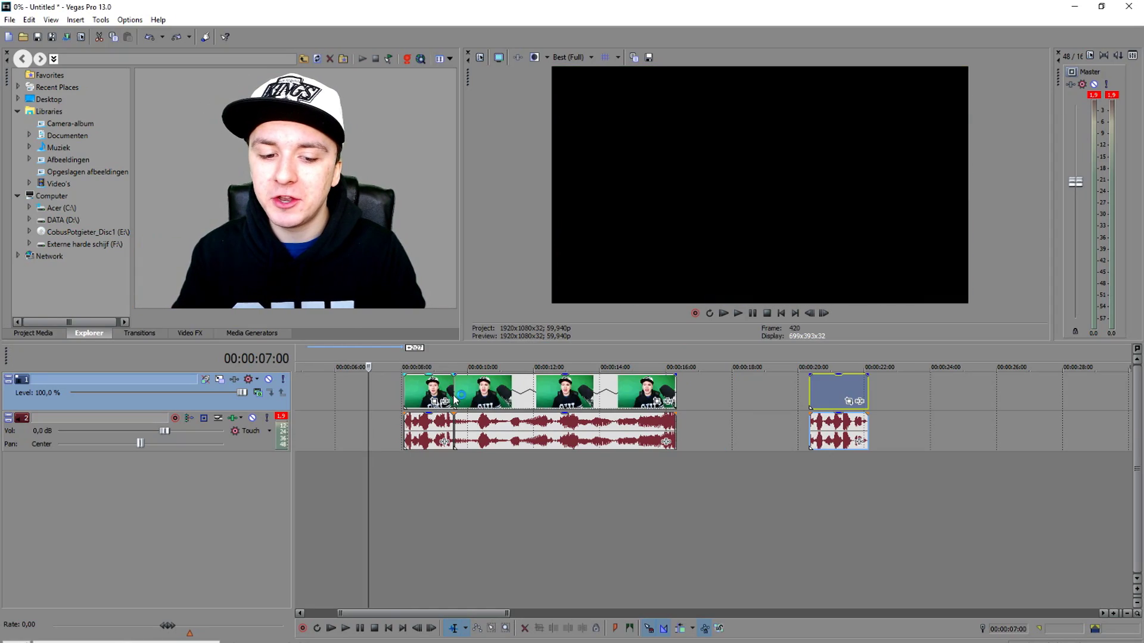
key(ctrl+z)
key(ctrl+z)
key(ctrl+z)
key(ctrl+z)
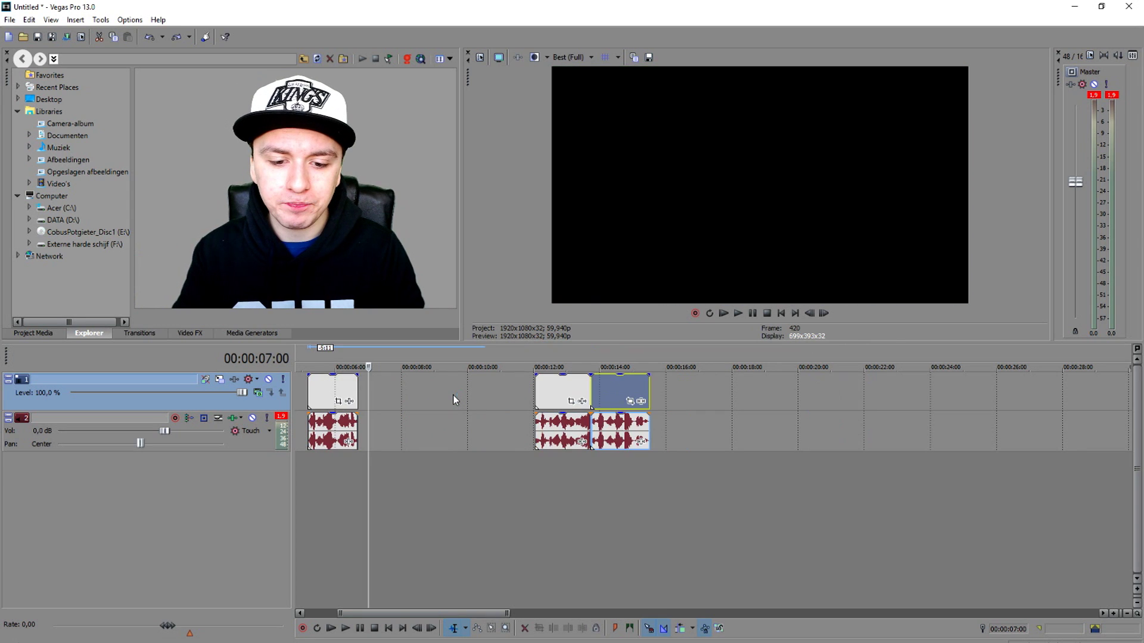
key(ctrl+z)
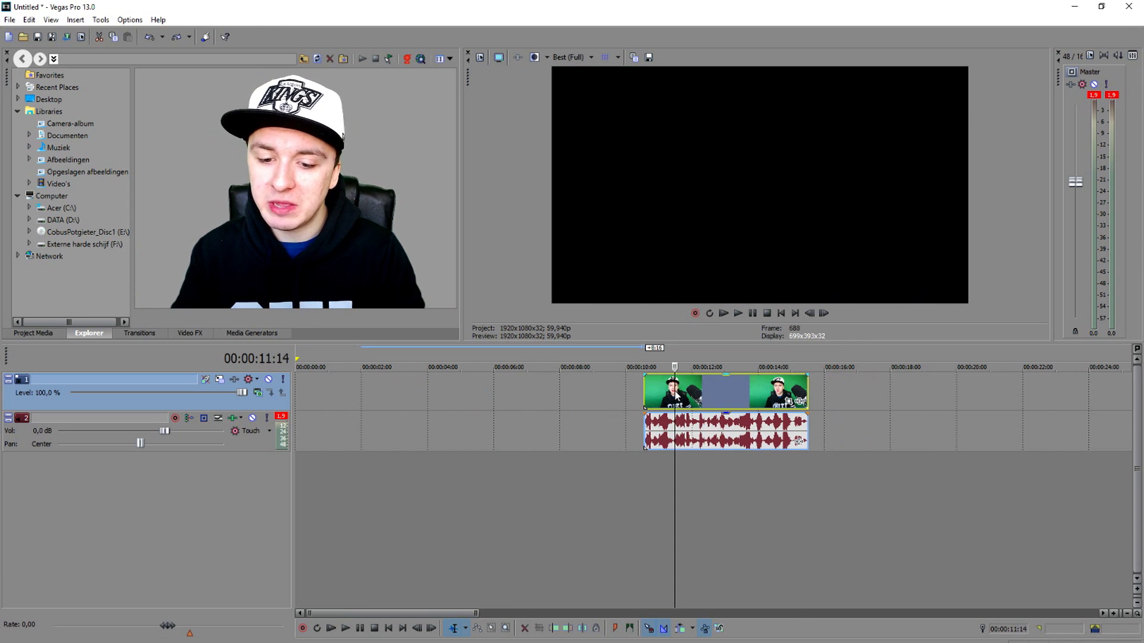
Split the clip at 00:00:11:14 and pull the second piece back against the first.
scroll(678, 395, up, 1)
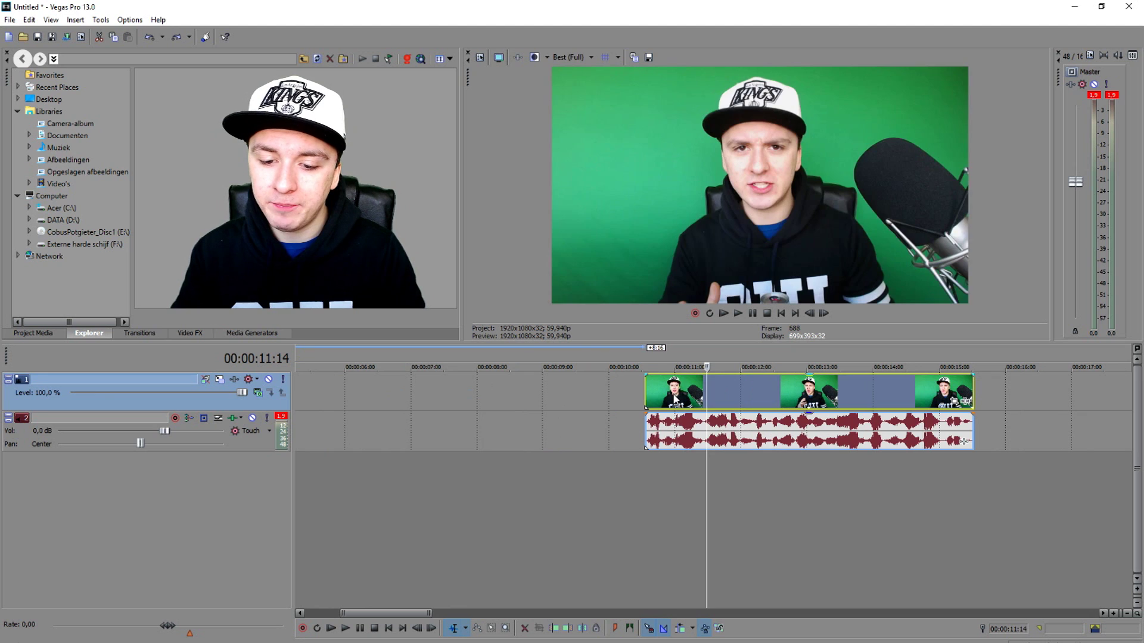
key(s)
scroll(577, 400, down, 2)
drag(533, 387, 887, 398)
scroll(541, 399, up, 2)
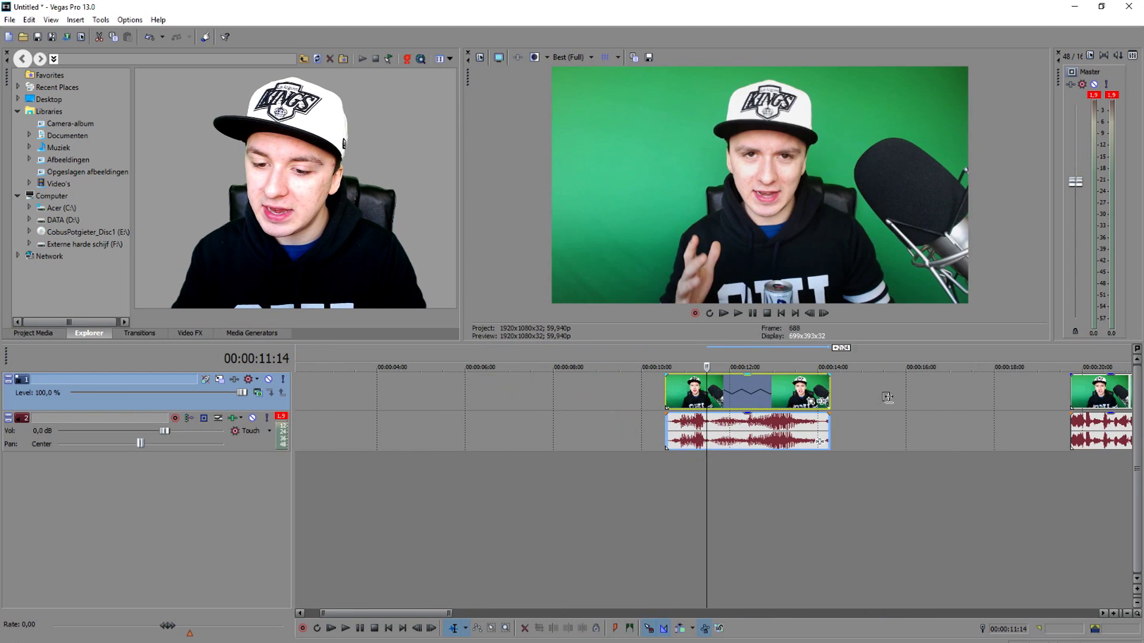
key(ctrl+z)
drag(772, 400, 654, 404)
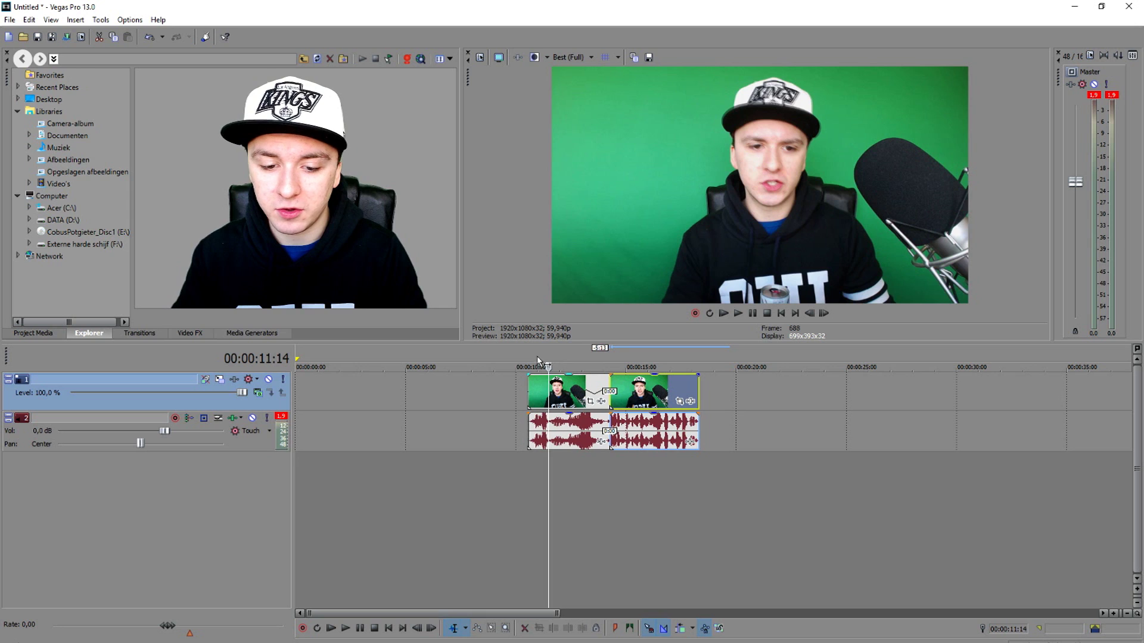
scroll(580, 399, up, 2)
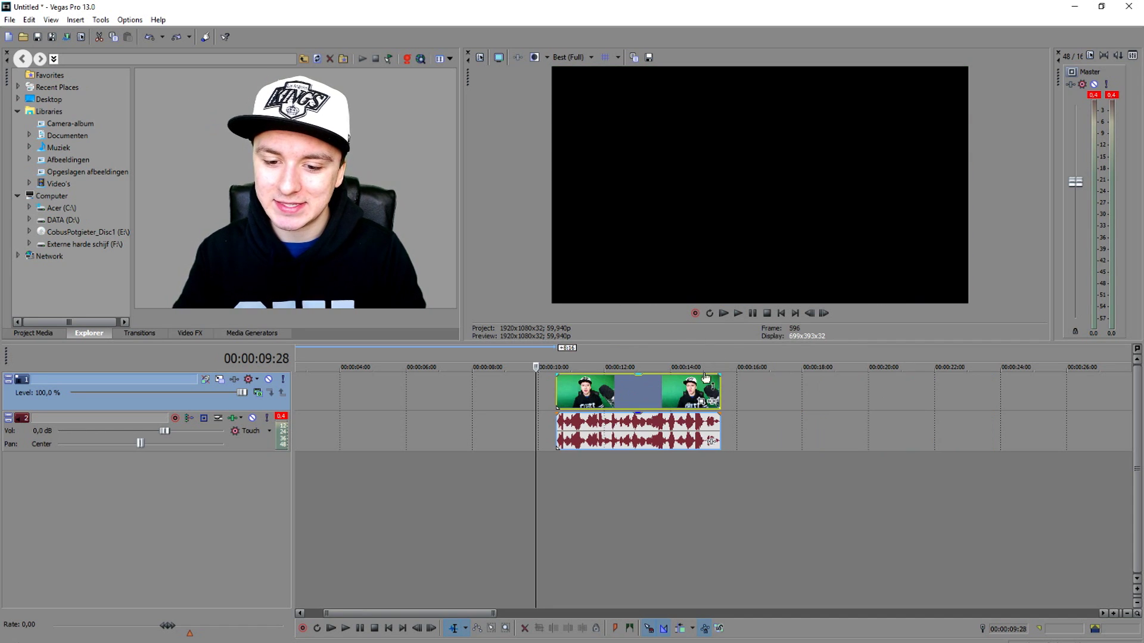
Play the section around 00:00:14:05 to locate the pause.
click(690, 387)
scroll(691, 405, up, 5)
click(691, 424)
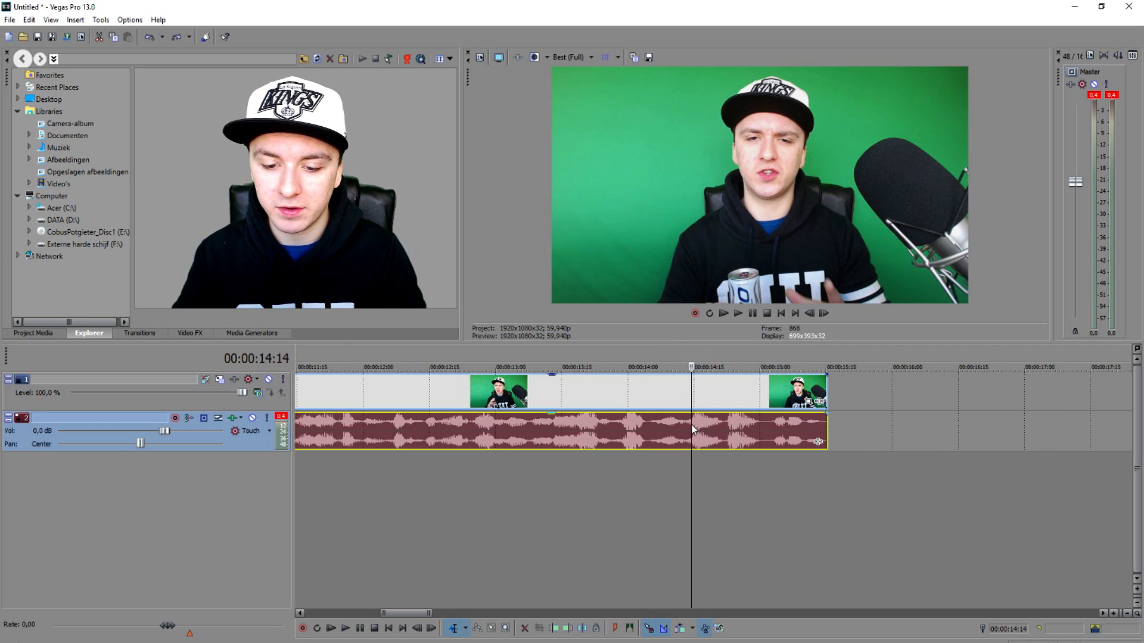
key(space)
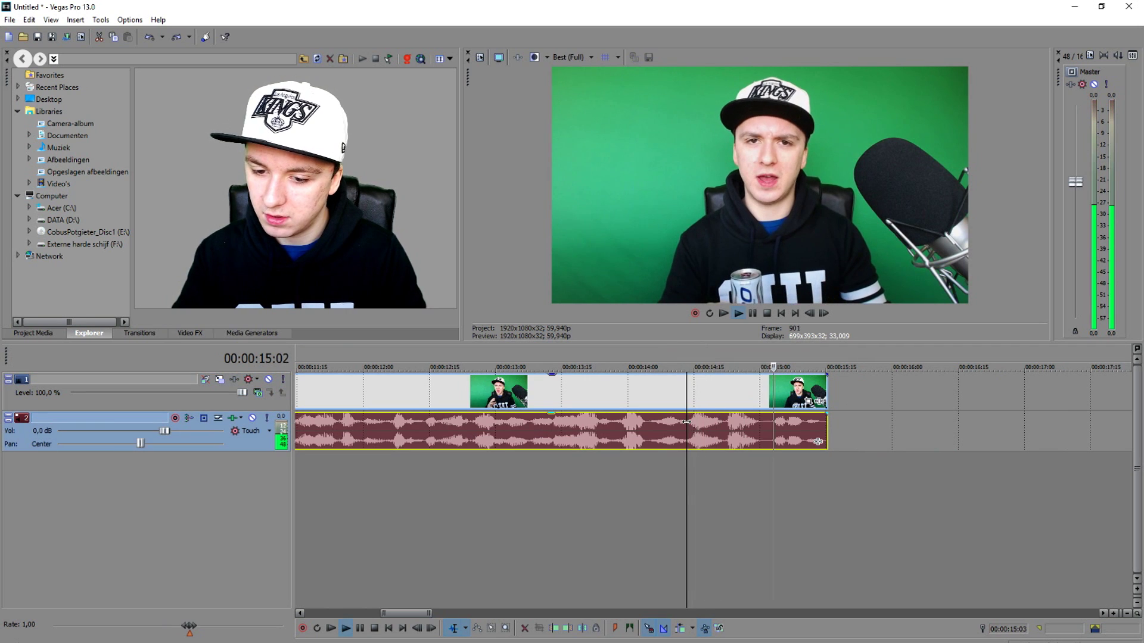
click(654, 420)
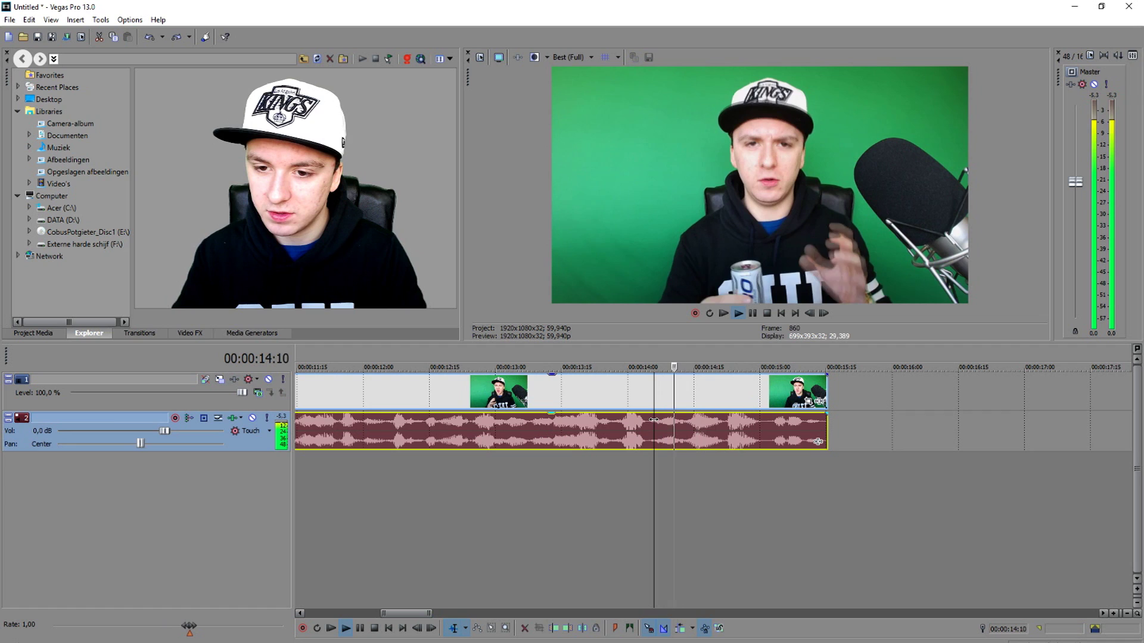
key(space)
scroll(690, 420, down, 4)
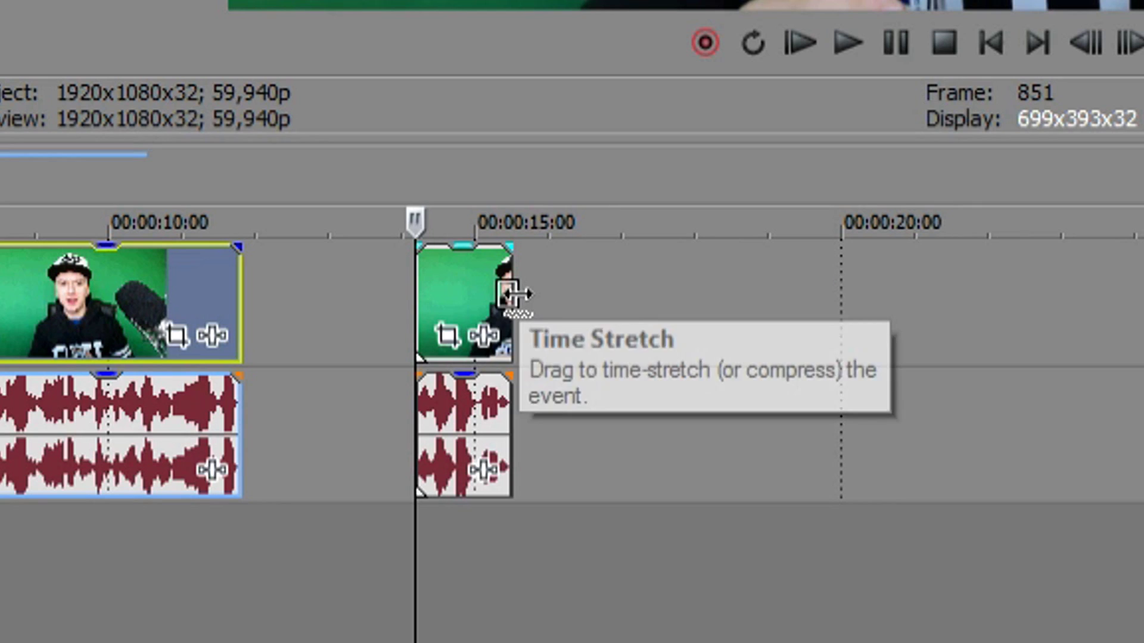
Lengthen the second piece to loop and snap the first piece against it.
click(512, 295)
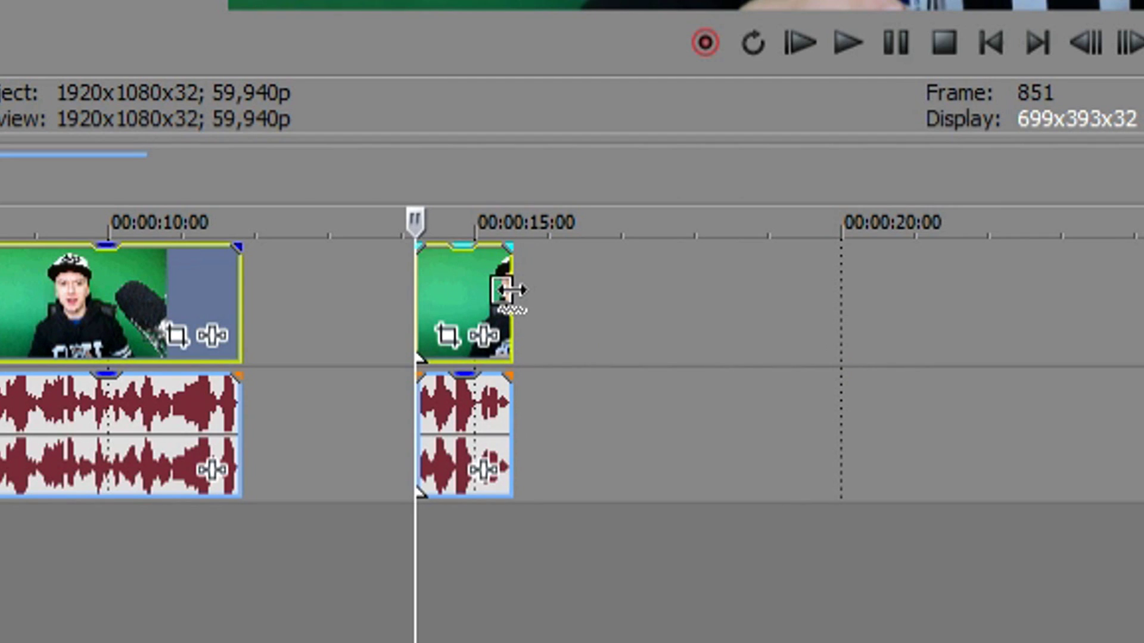
drag(511, 290, 1000, 287)
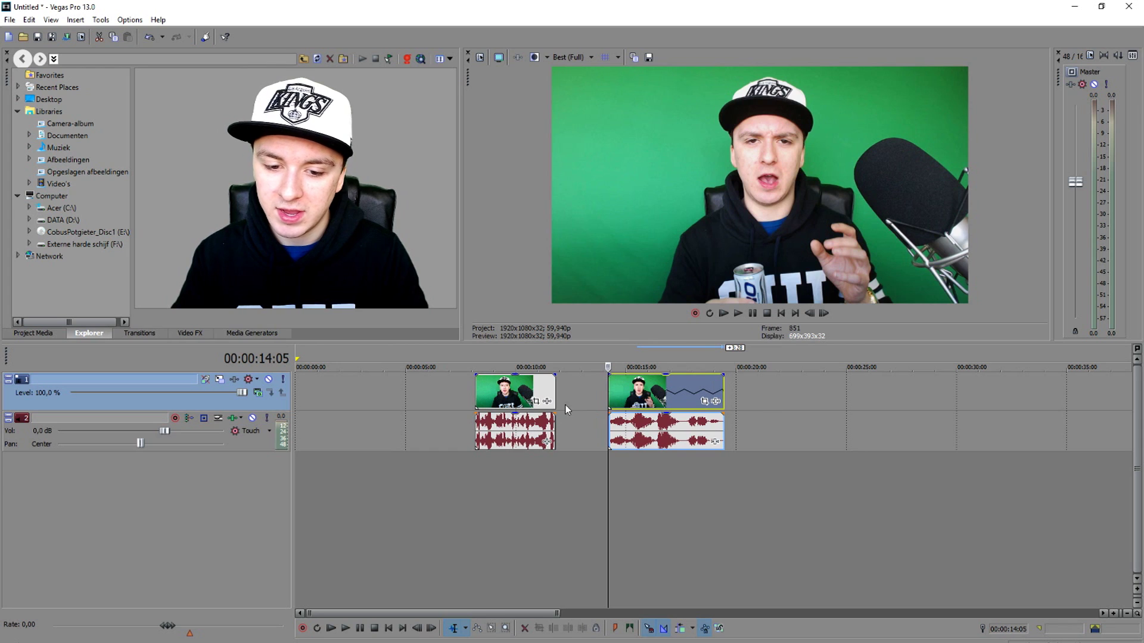
drag(164, 313, 319, 313)
drag(579, 392, 585, 394)
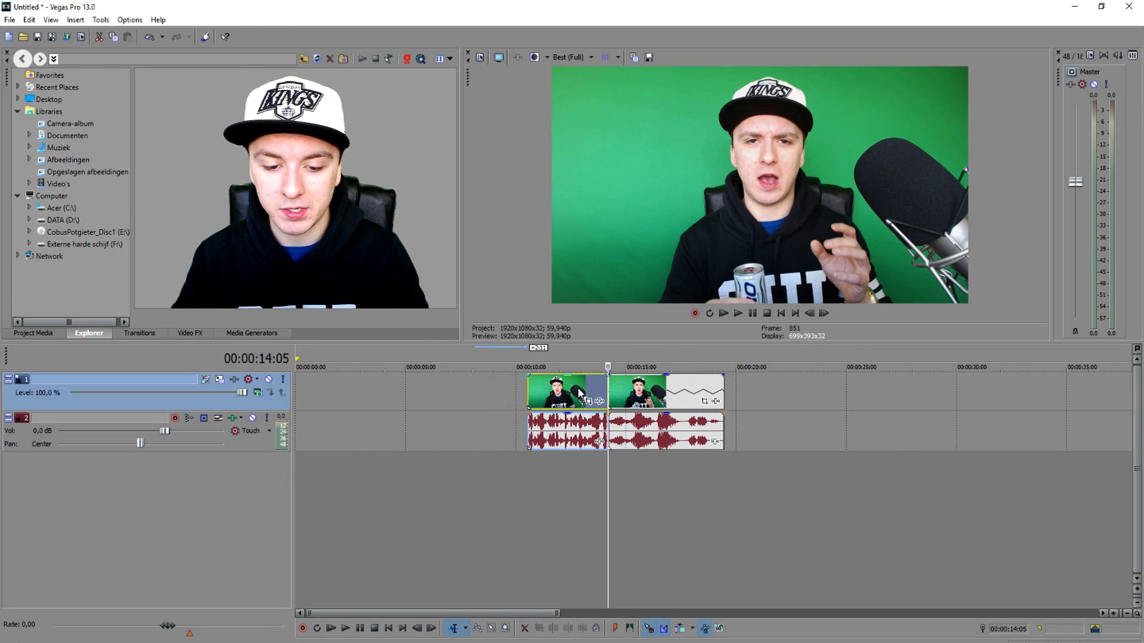
click(512, 349)
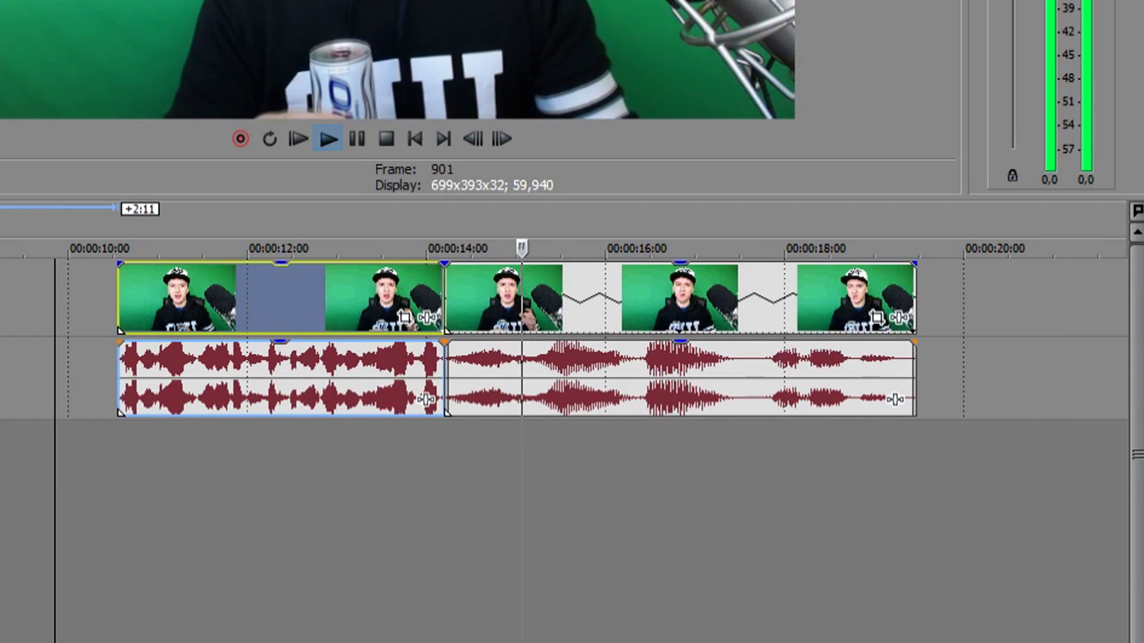
Split the last event at 00:00:17:23, trim its end, and extend the loop region to 10:16.
scroll(14, 273, down, 1)
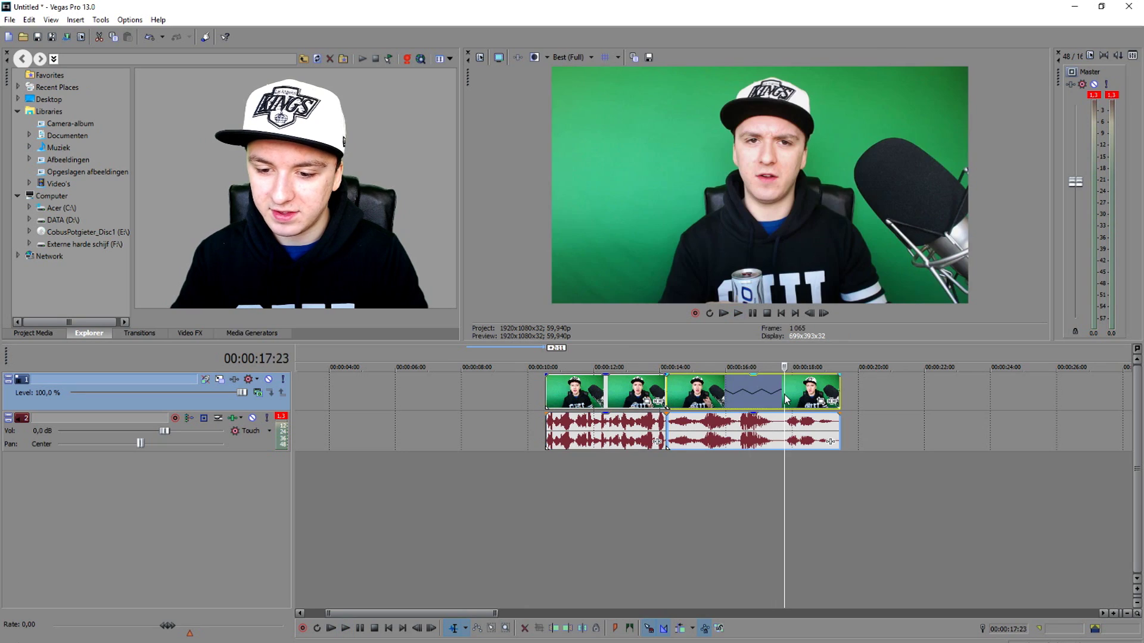
scroll(786, 400, up, 2)
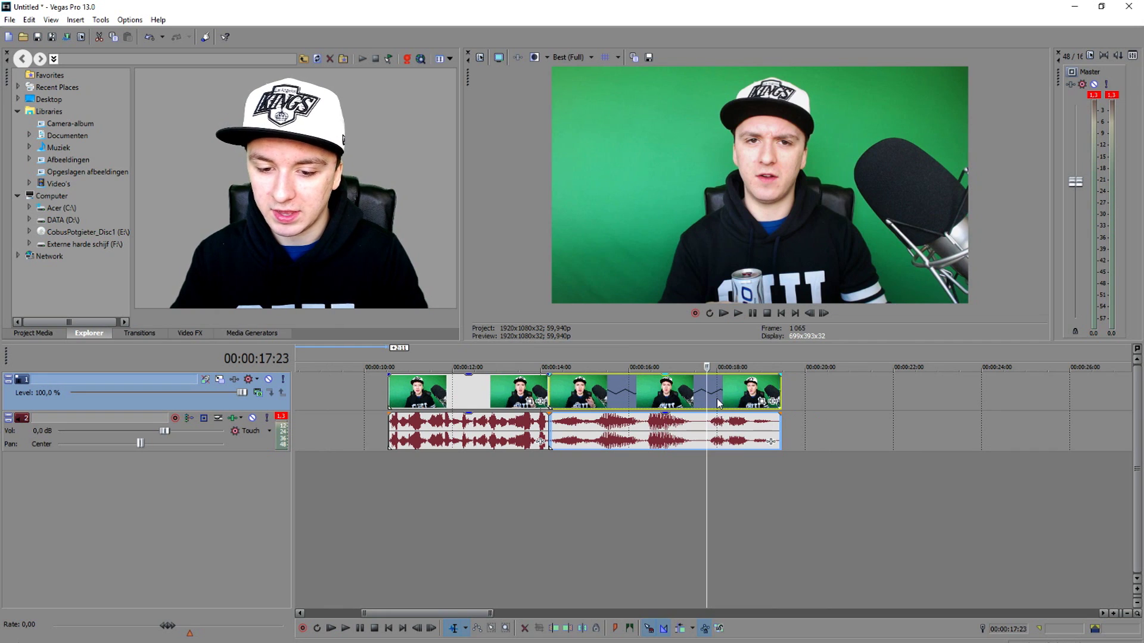
key(s)
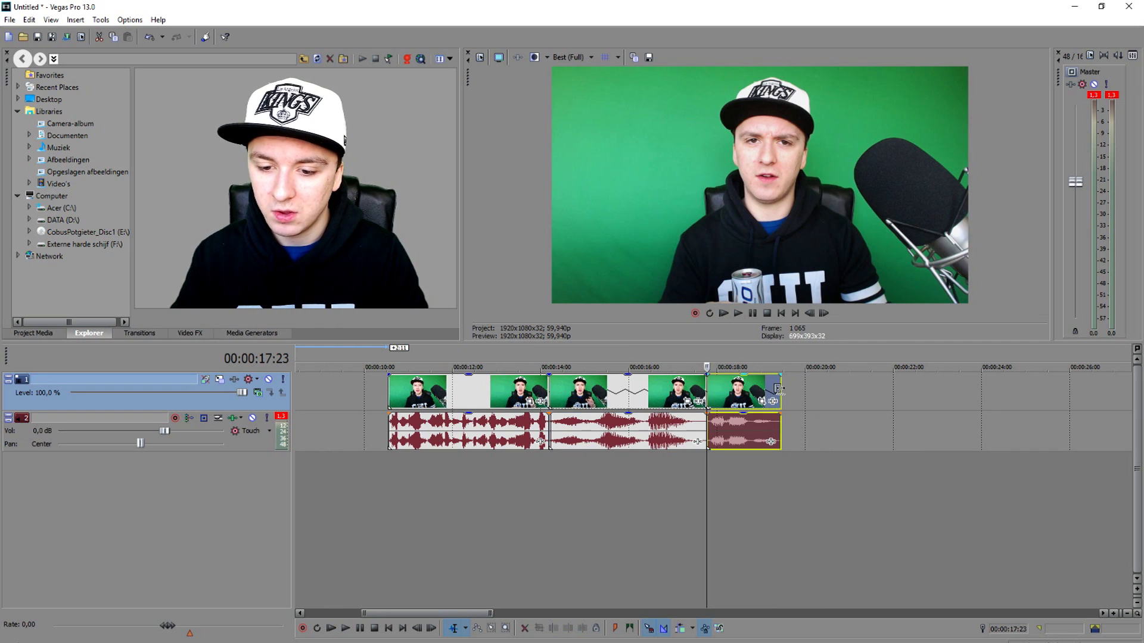
drag(778, 389, 752, 390)
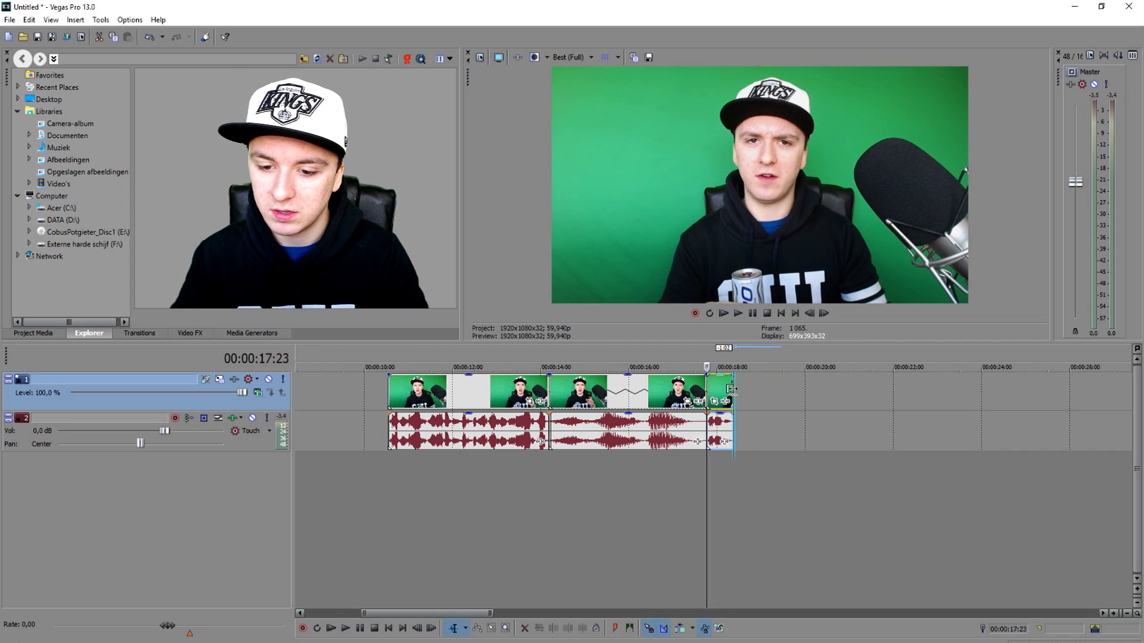
scroll(744, 400, up, 5)
scroll(748, 403, down, 5)
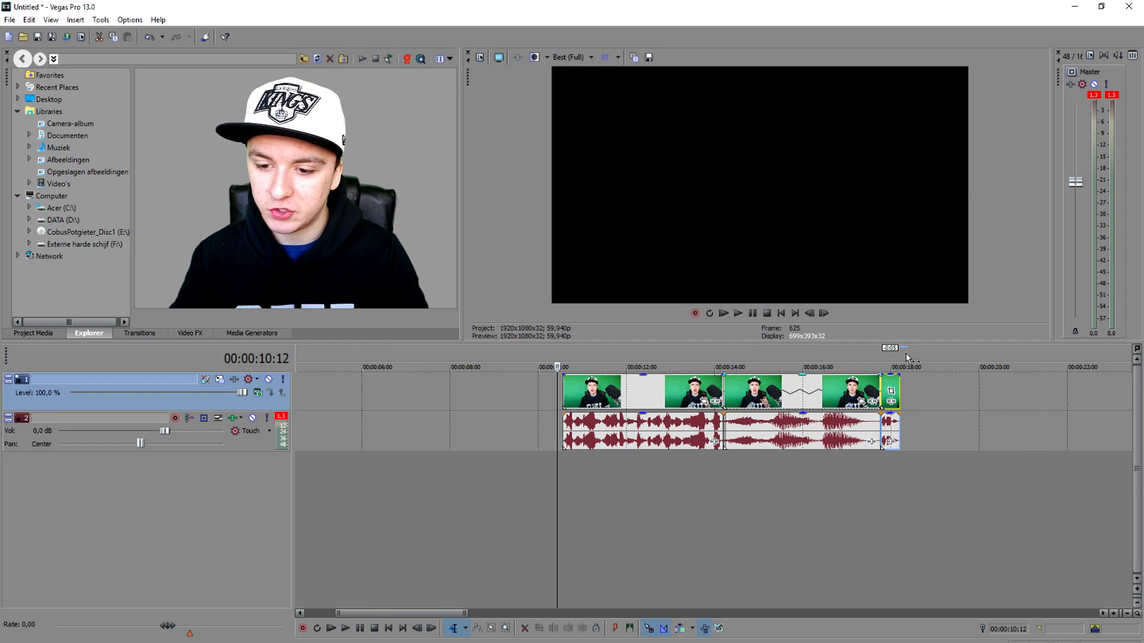
drag(891, 349, 562, 332)
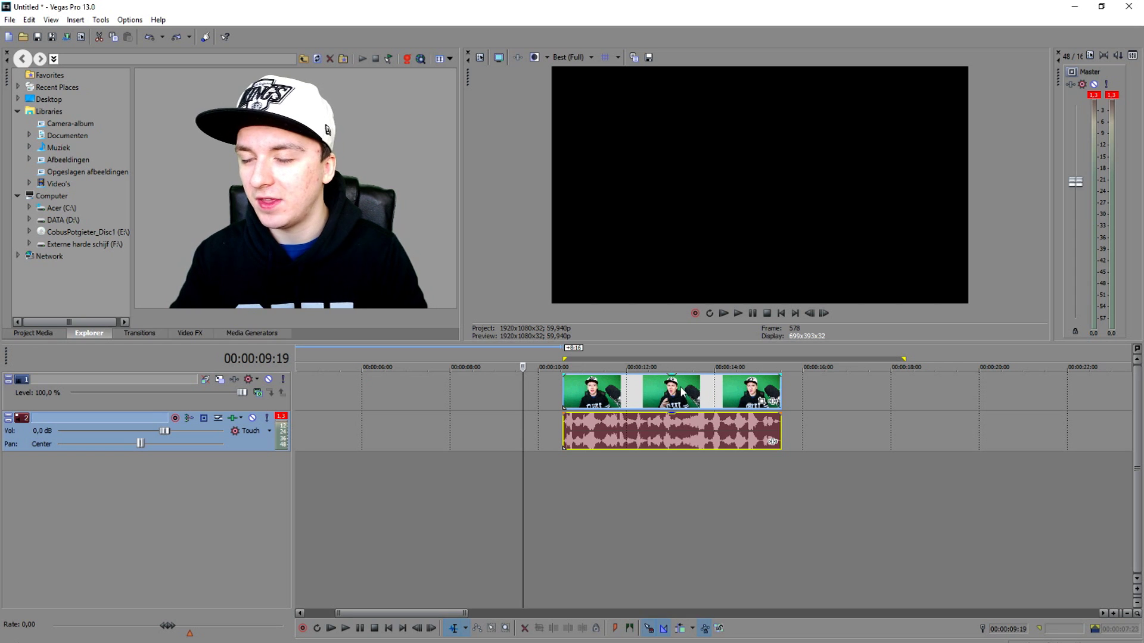
scroll(681, 392, down, 2)
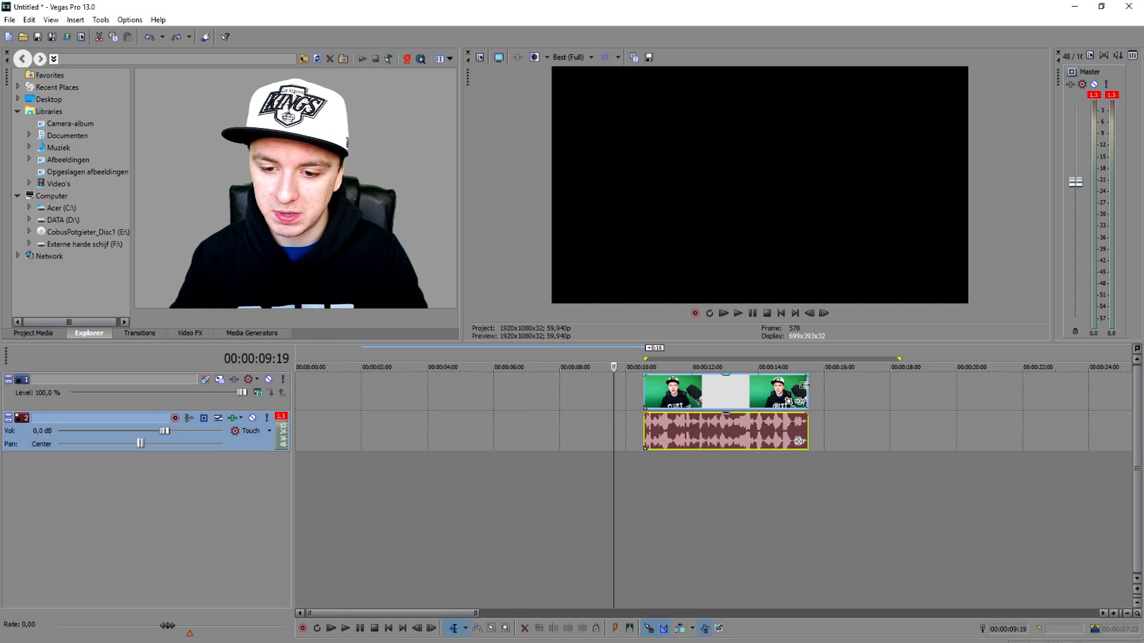
scroll(803, 384, up, 2)
scroll(834, 392, down, 2)
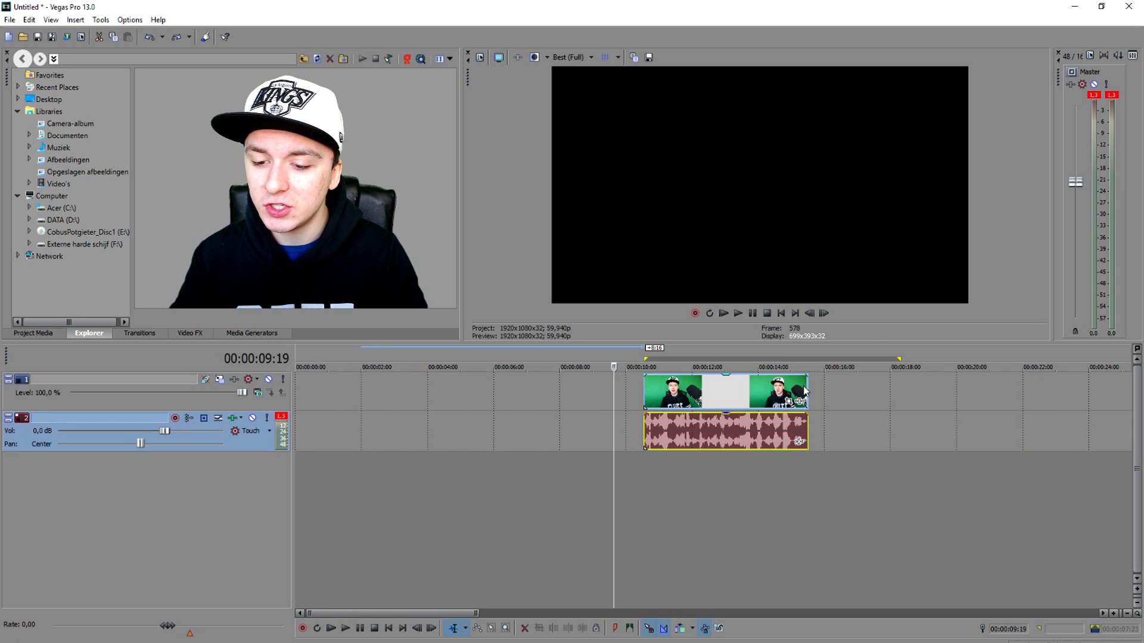
click(811, 388)
scroll(707, 388, up, 2)
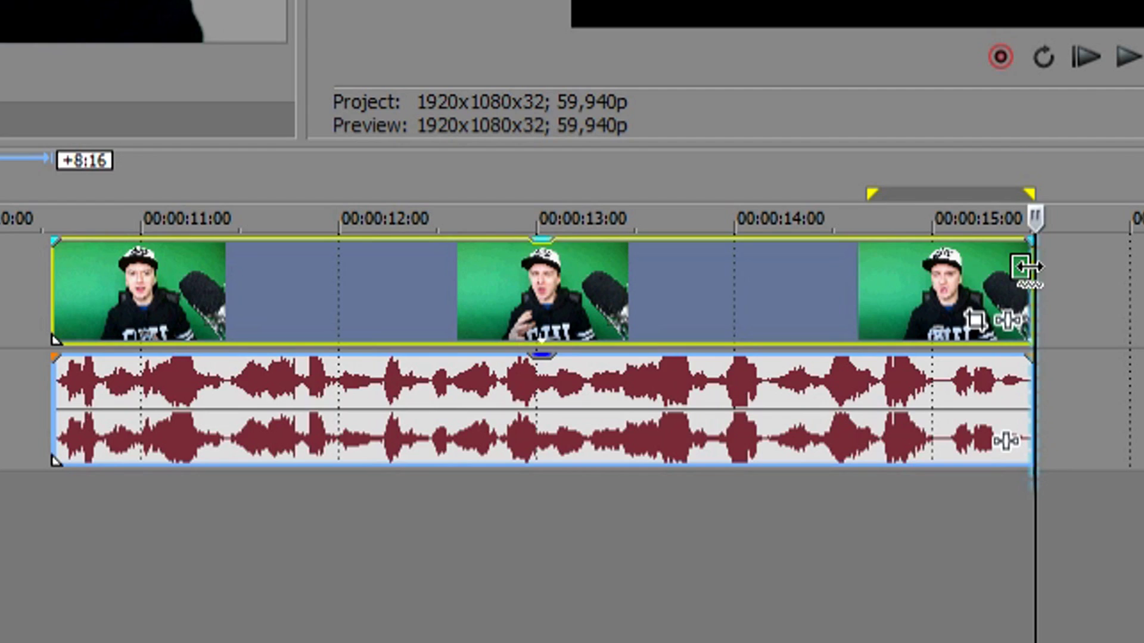
drag(706, 383, 650, 384)
drag(864, 269, 704, 297)
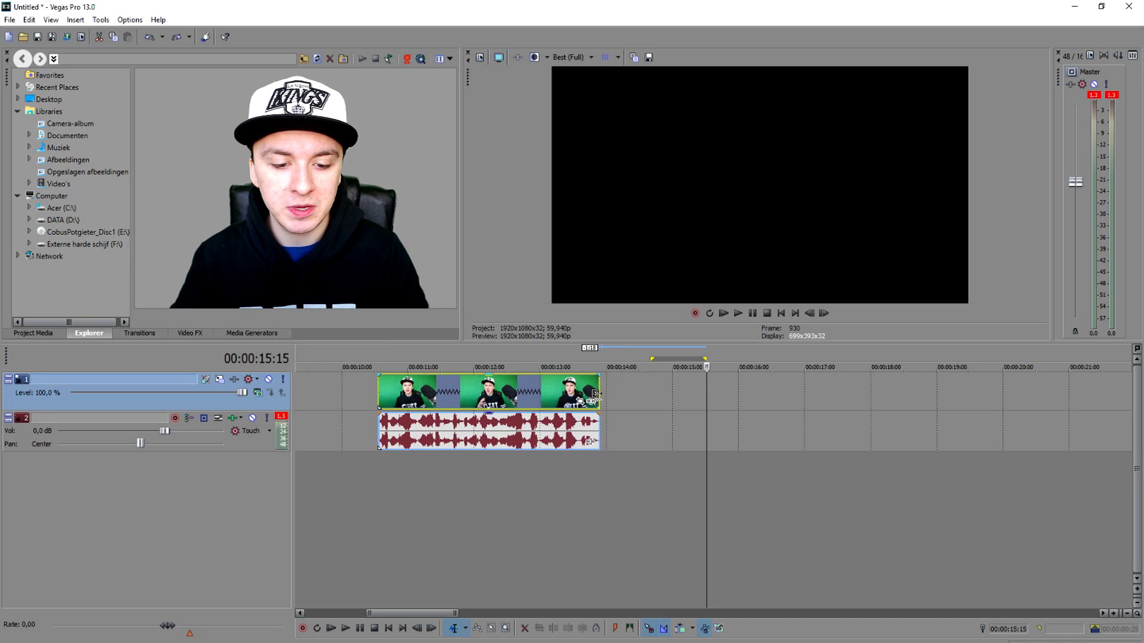
drag(594, 394, 563, 400)
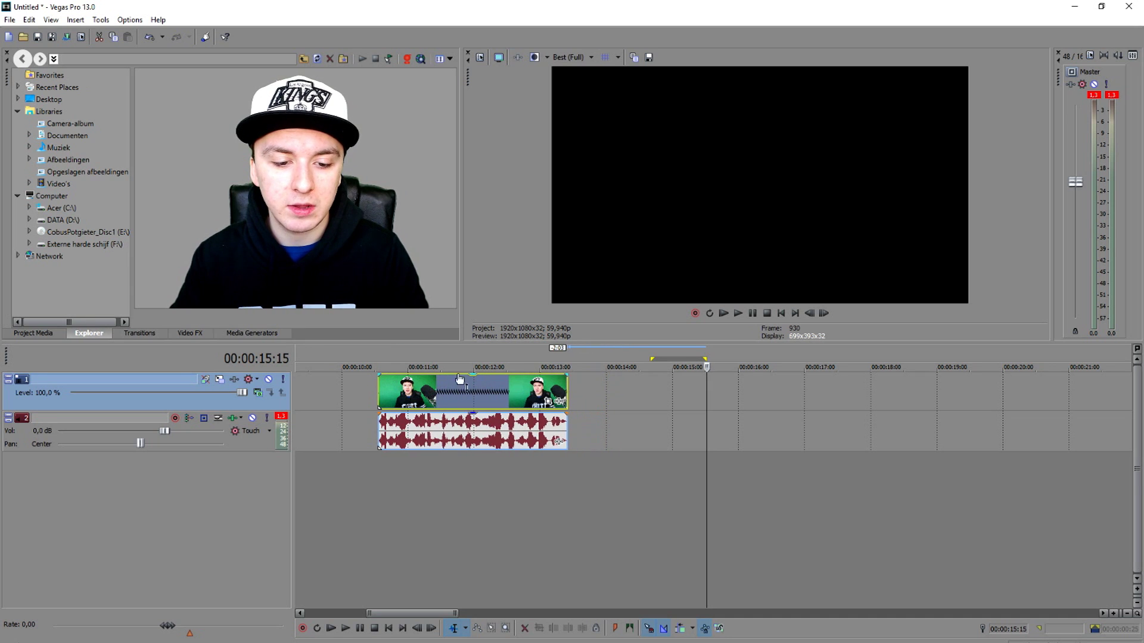
click(376, 353)
scroll(628, 398, up, 2)
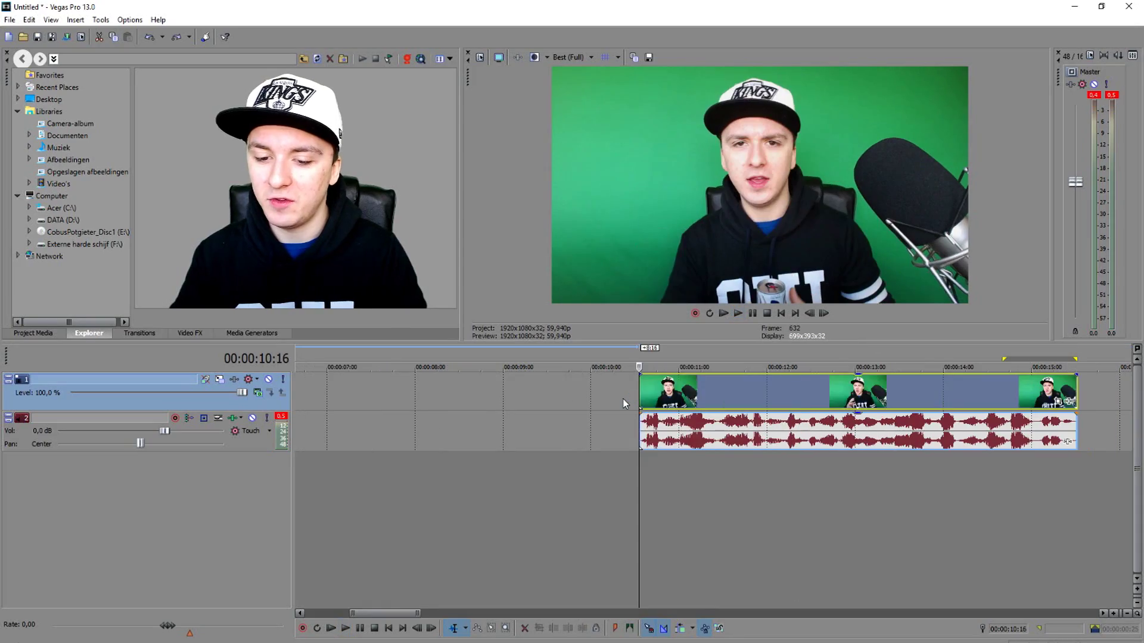
scroll(624, 404, down, 2)
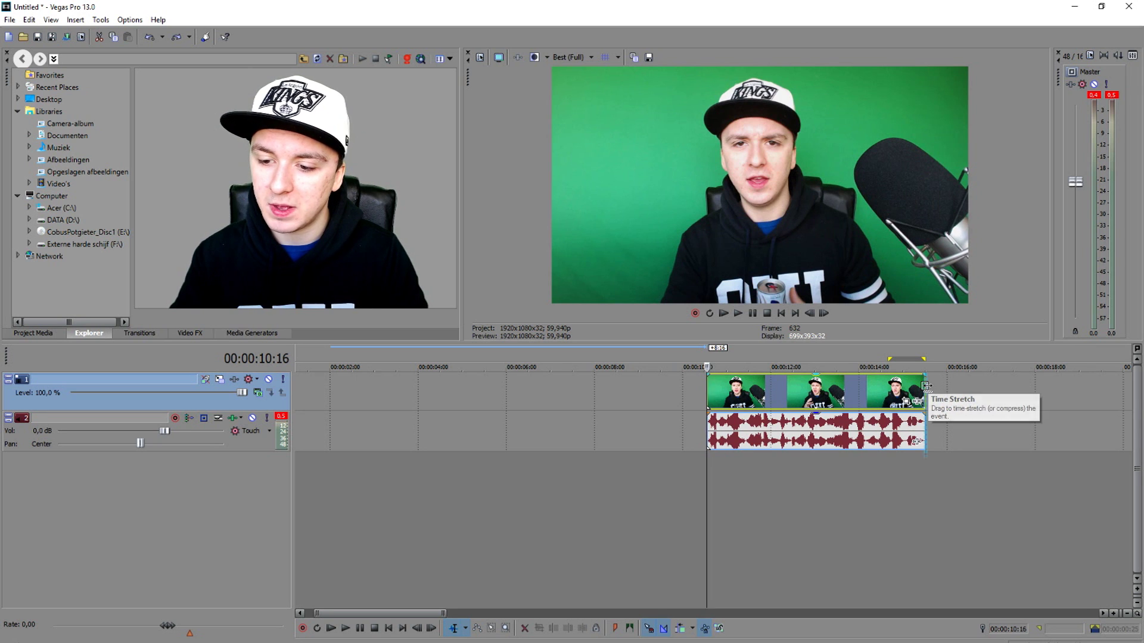
drag(927, 387, 1036, 393)
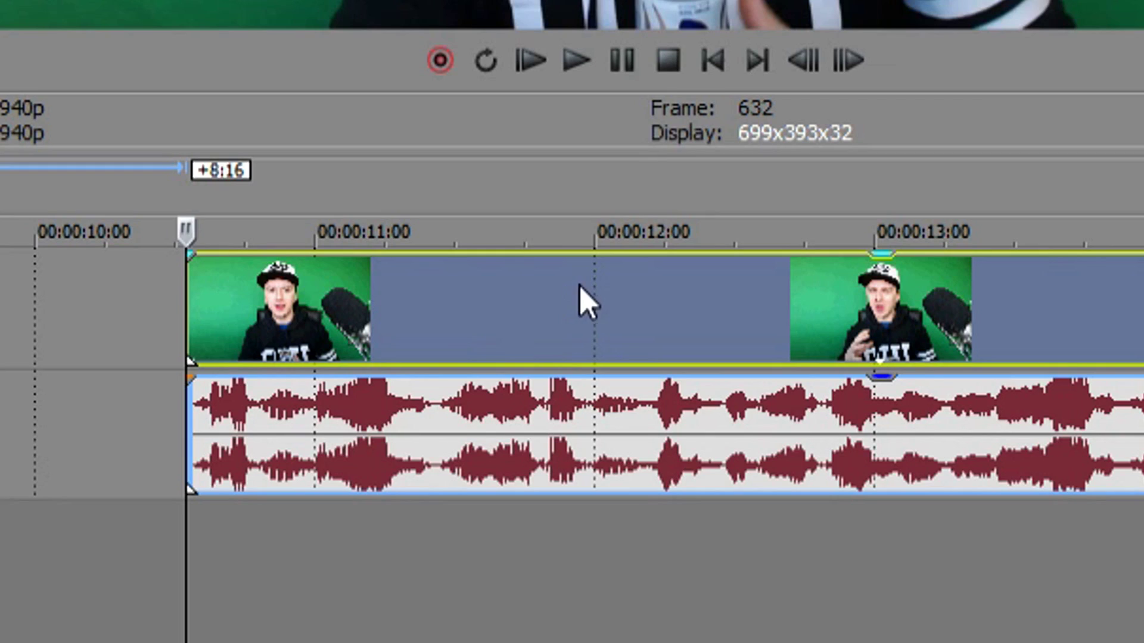
At 11:29, trim the pause off the first piece and slide the later piece back against it.
click(586, 287)
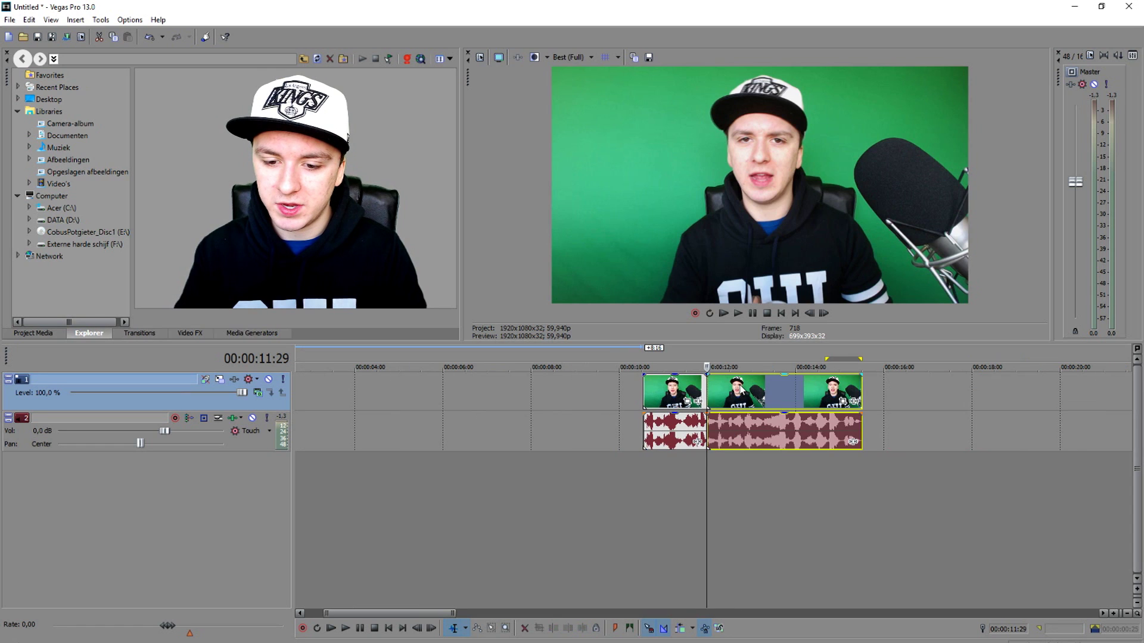
drag(739, 386, 885, 382)
scroll(710, 381, up, 2)
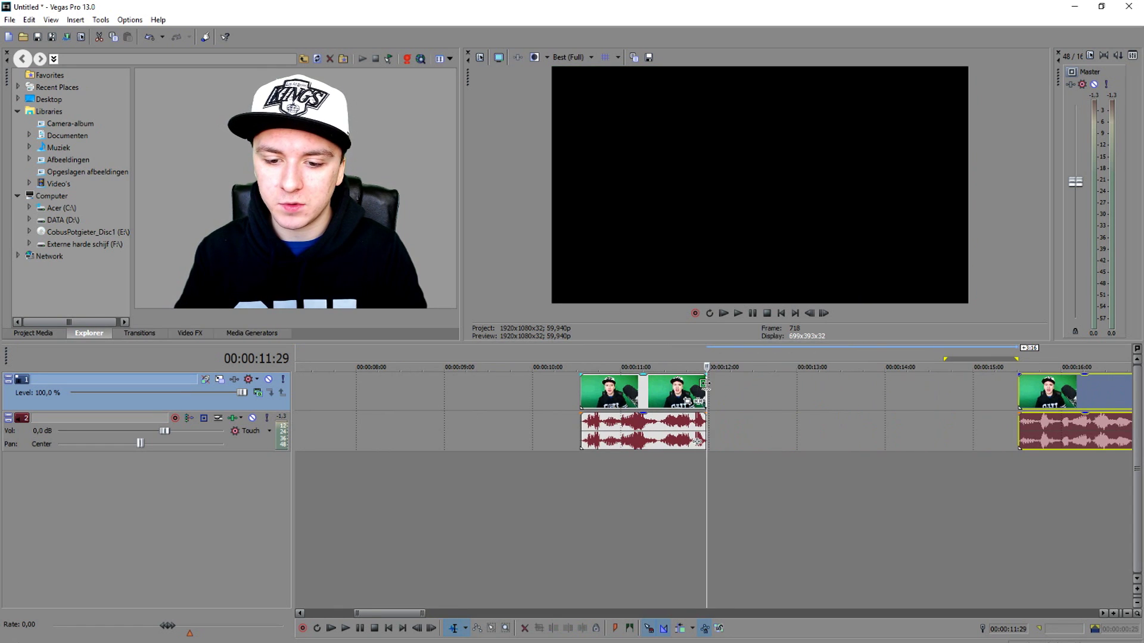
drag(705, 384, 682, 384)
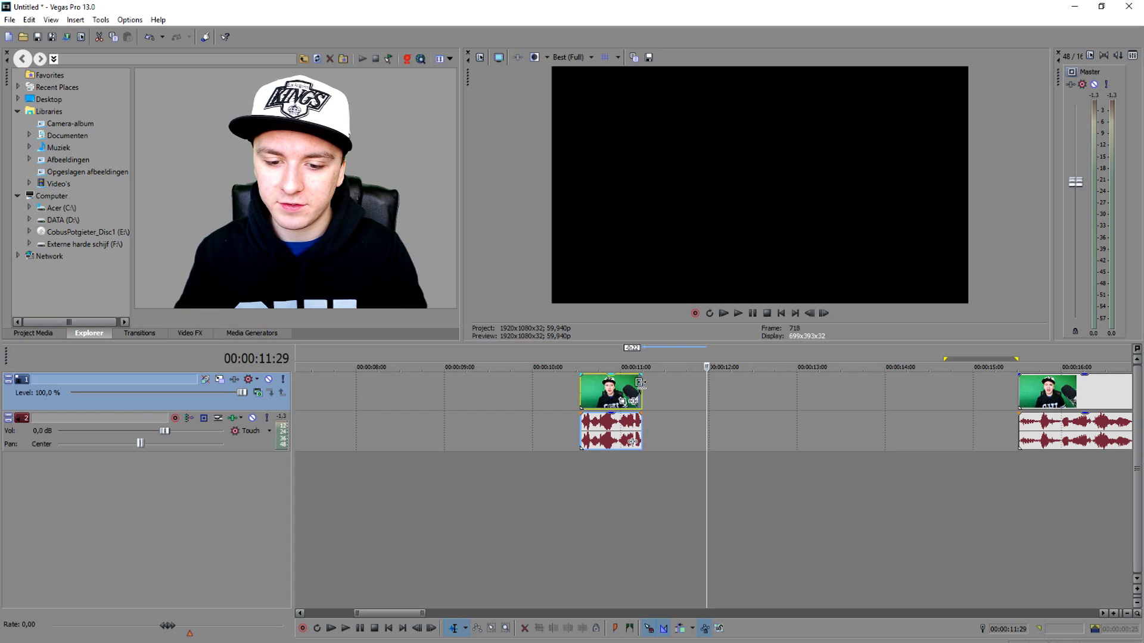
drag(1077, 398, 706, 389)
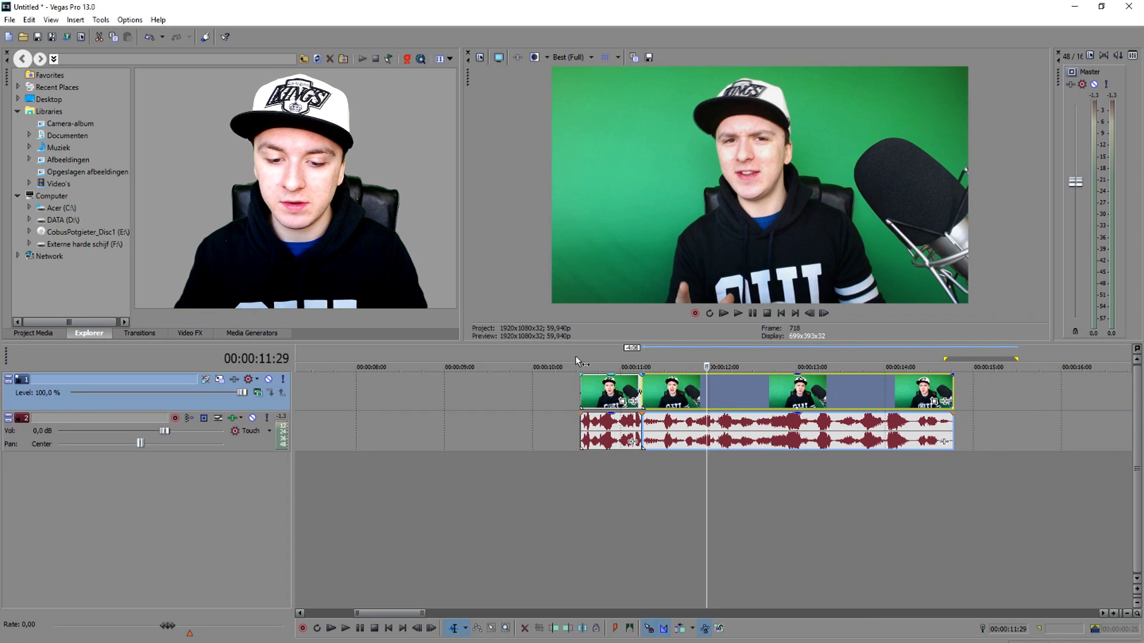
Undo the cut to restore the whole clip.
click(557, 366)
scroll(615, 415, up, 2)
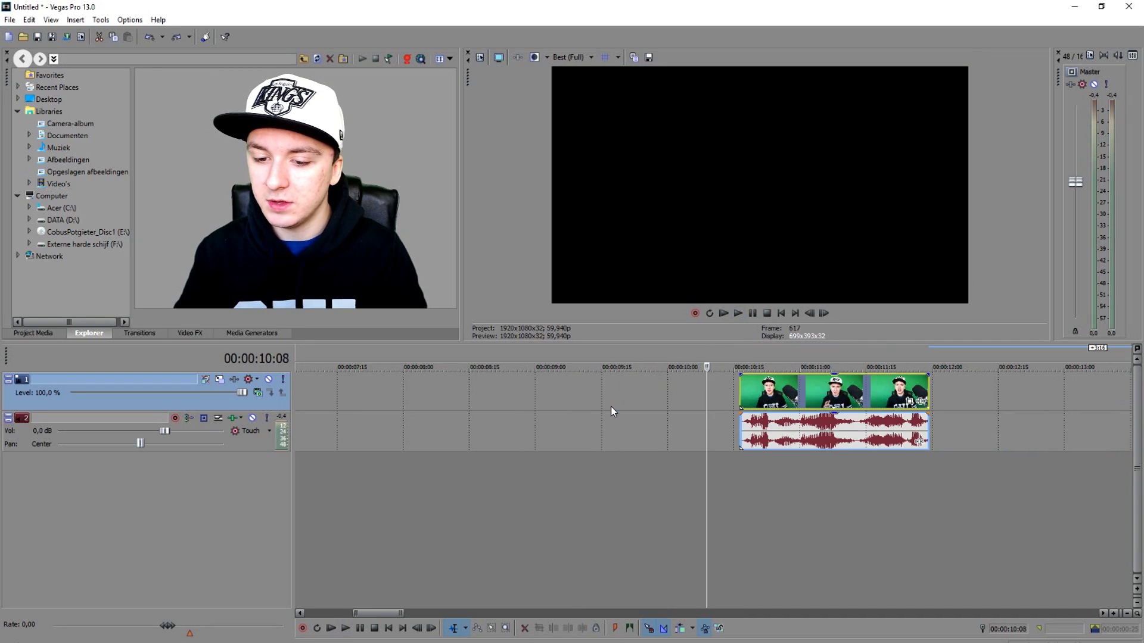
key(ctrl+z)
key(ctrl+z)
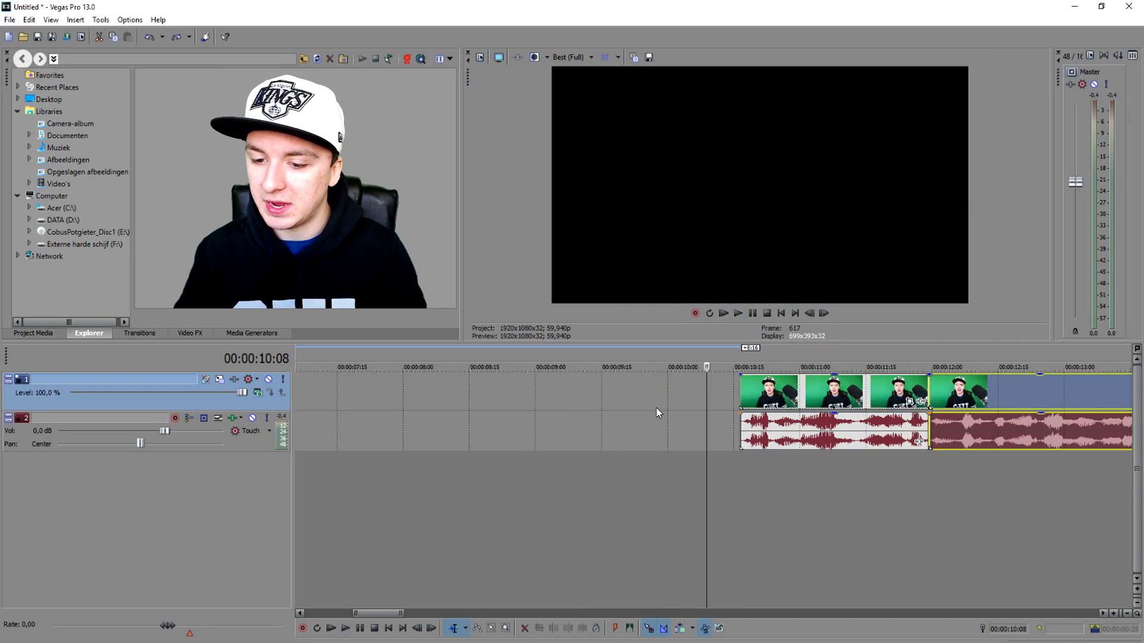
Split the talking-head clip at 12:04 and 13:08 into three pieces.
scroll(724, 394, down, 1)
click(808, 388)
scroll(813, 389, up, 2)
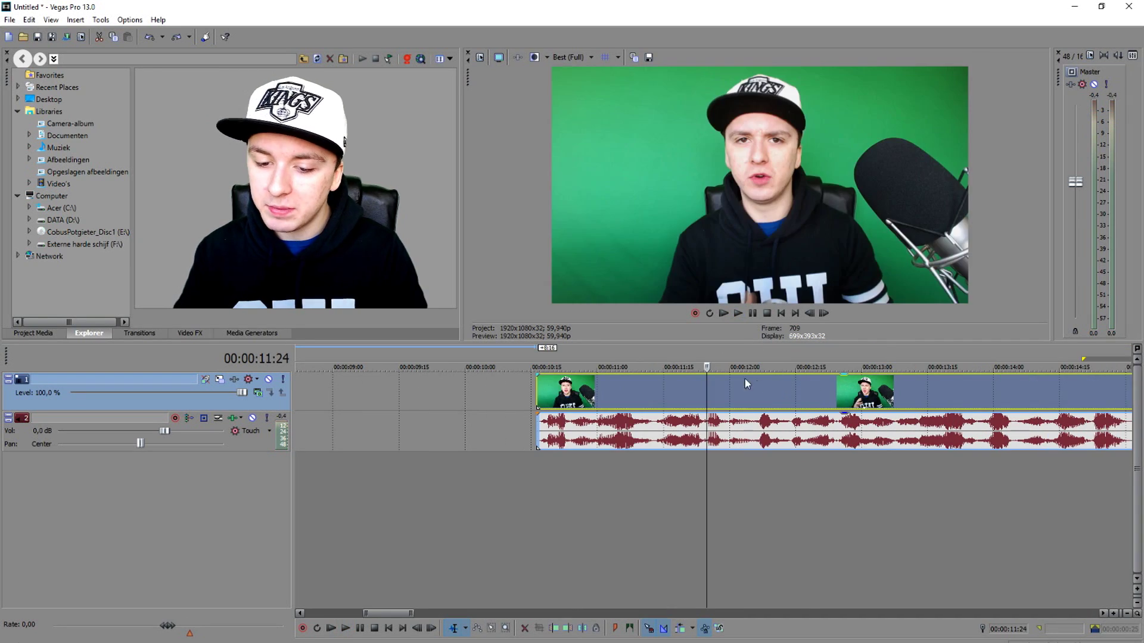
click(748, 386)
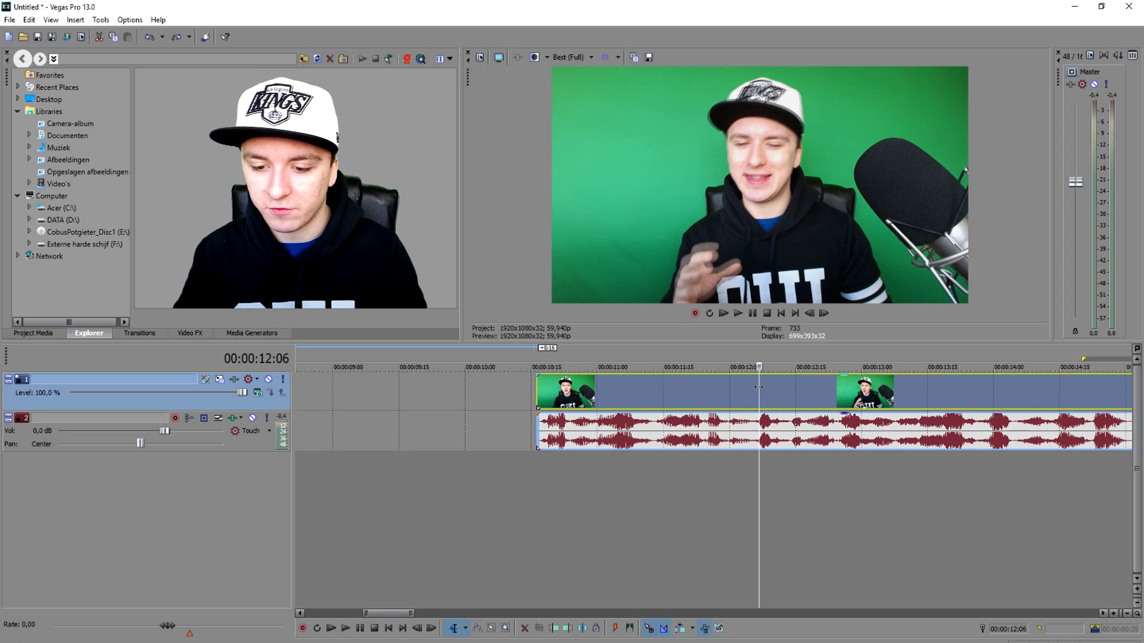
key(s)
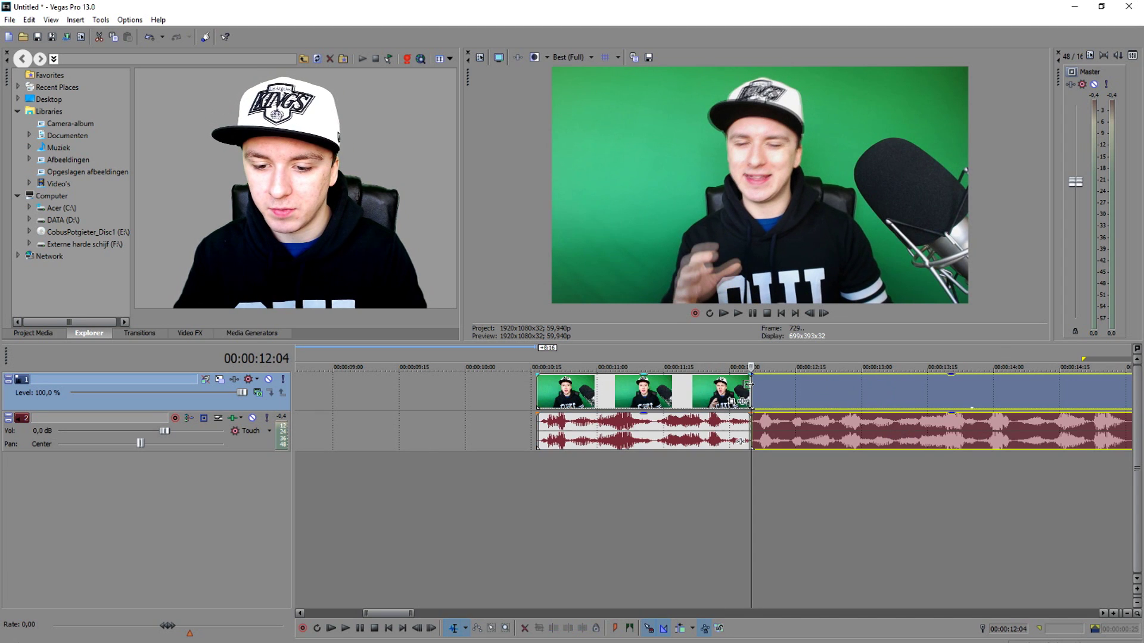
scroll(748, 385, down, 1)
click(780, 381)
scroll(780, 382, up, 2)
click(756, 425)
scroll(753, 428, down, 1)
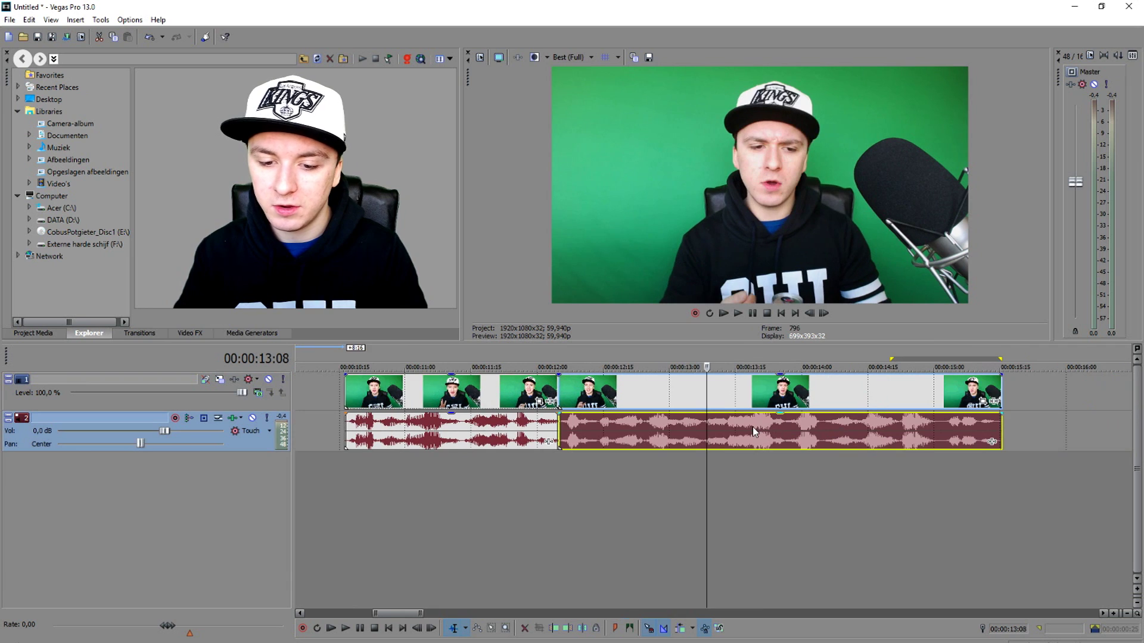
scroll(782, 426, down, 3)
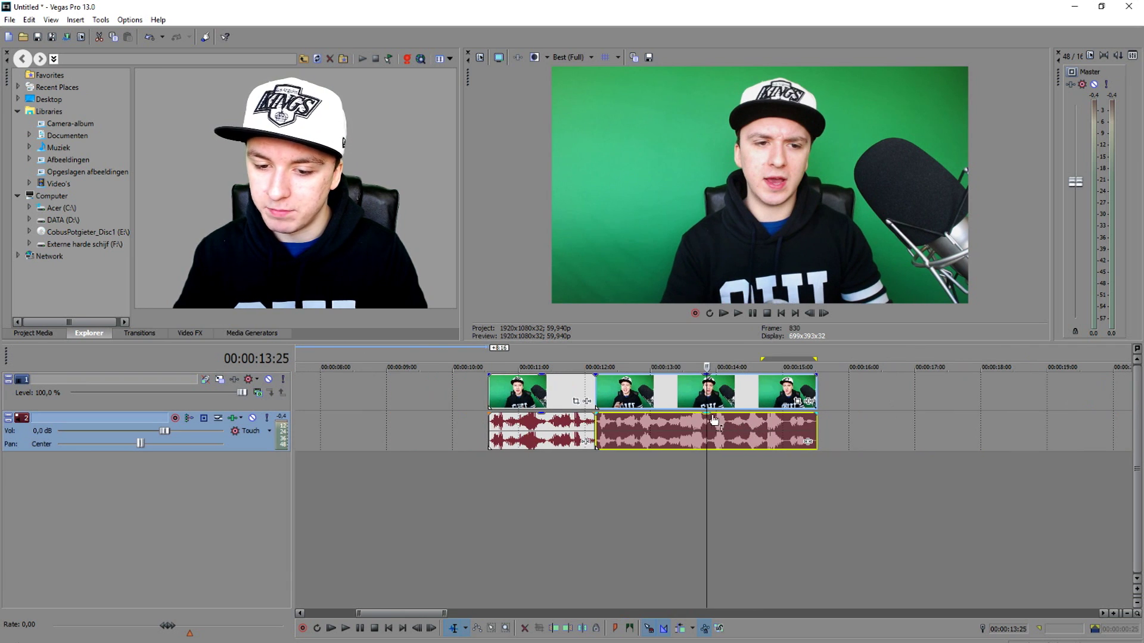
key(s)
Trim the pause off the second piece and slide all three pieces together without gaps.
drag(751, 393, 843, 394)
drag(560, 387, 467, 384)
drag(704, 391, 639, 391)
drag(823, 399, 663, 399)
drag(444, 388, 534, 393)
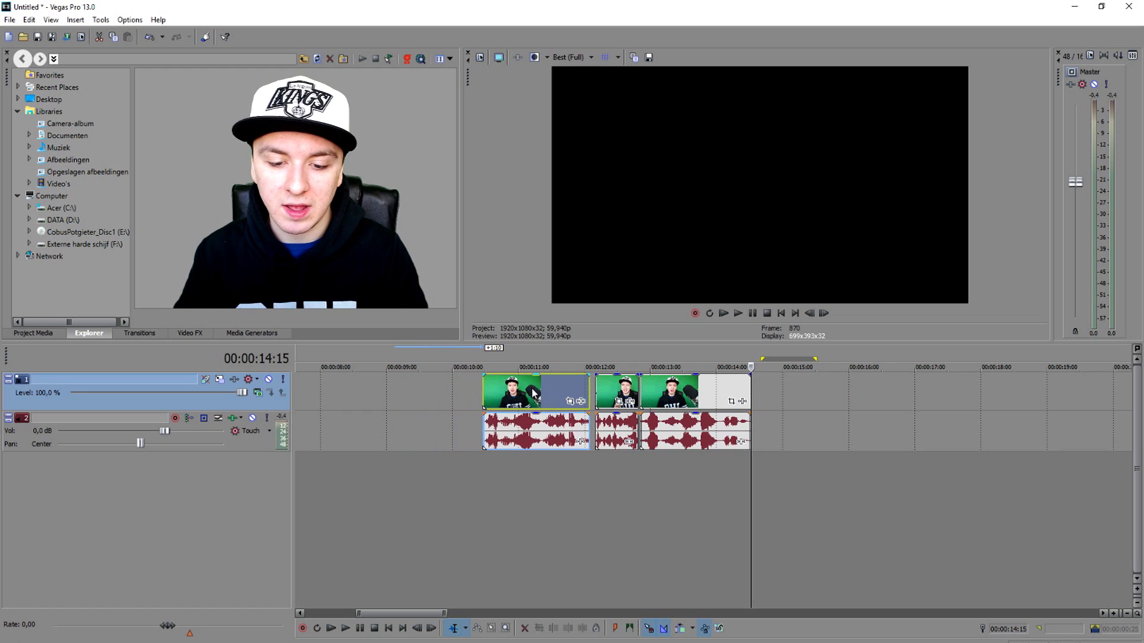
scroll(667, 402, up, 1)
drag(644, 393, 635, 392)
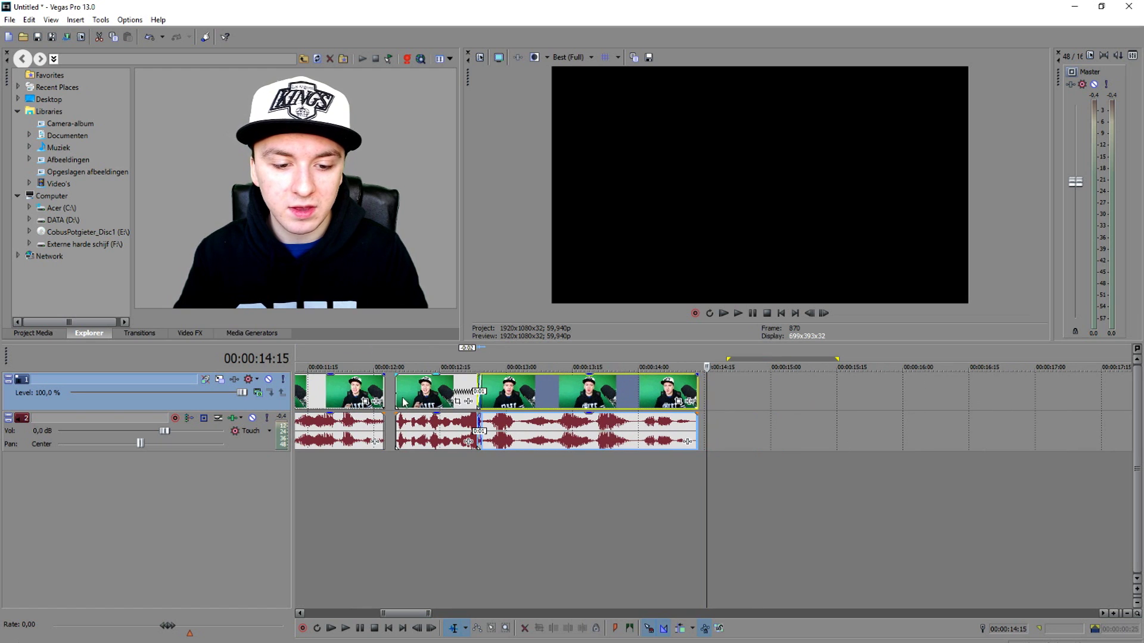
drag(364, 393, 371, 394)
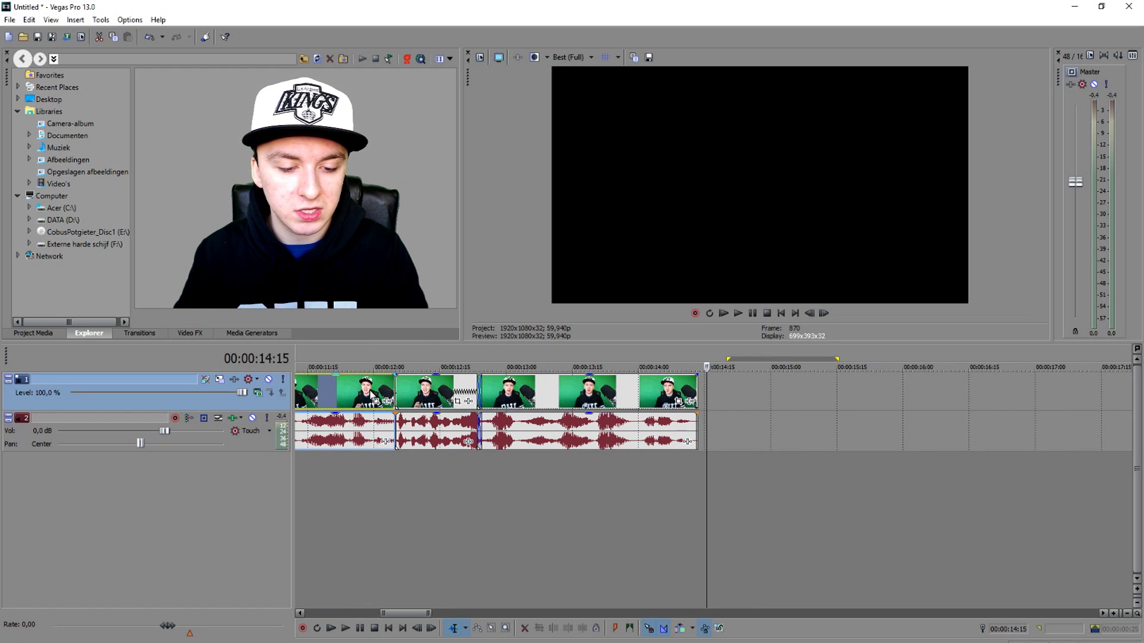
scroll(371, 394, down, 2)
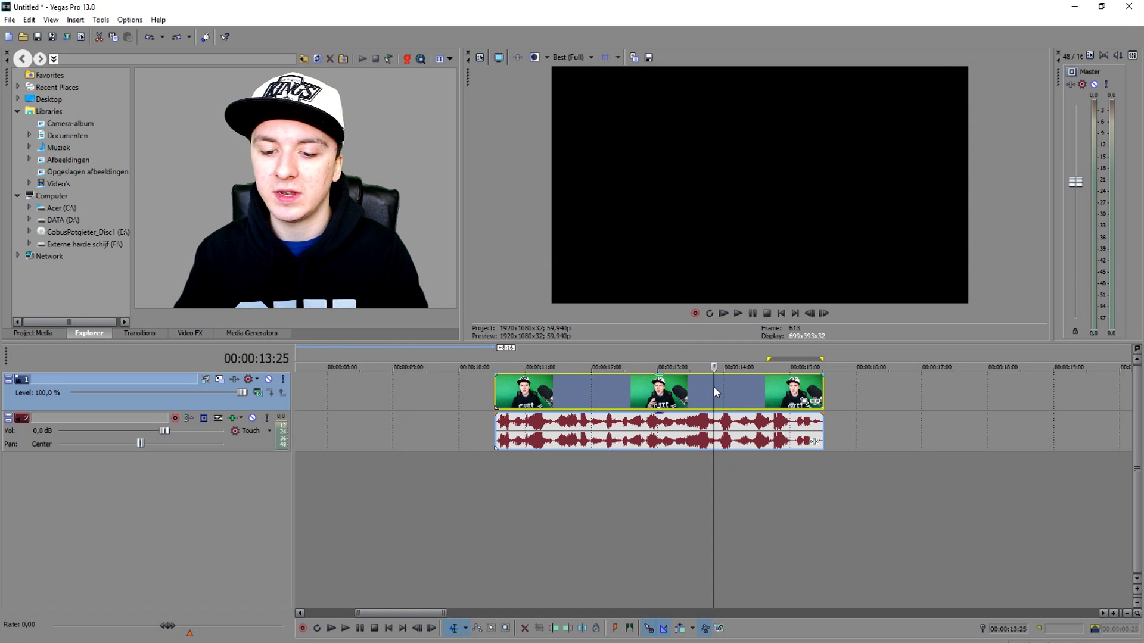
Play the edit and trim the last piece's end back to 14:24.
scroll(714, 390, up, 2)
key(space)
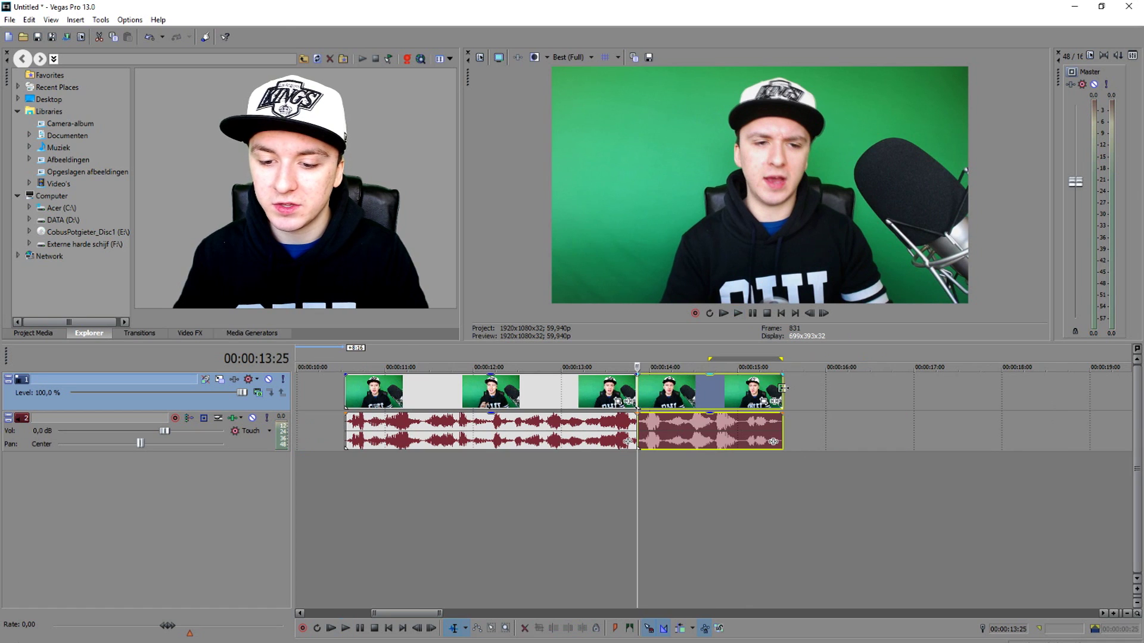
click(784, 389)
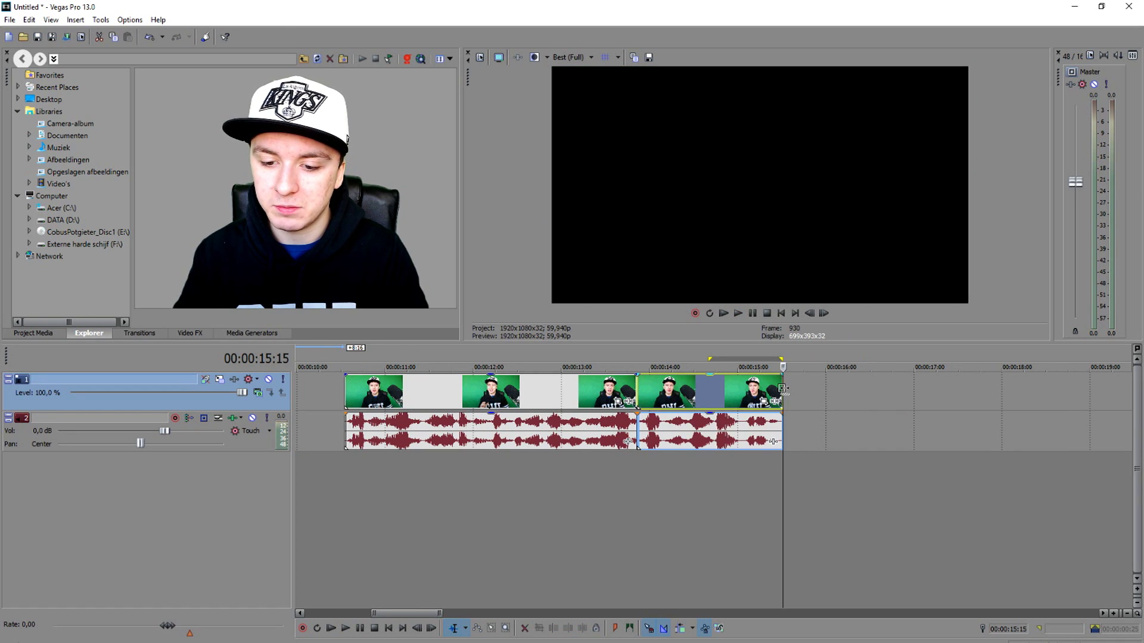
drag(783, 389, 736, 390)
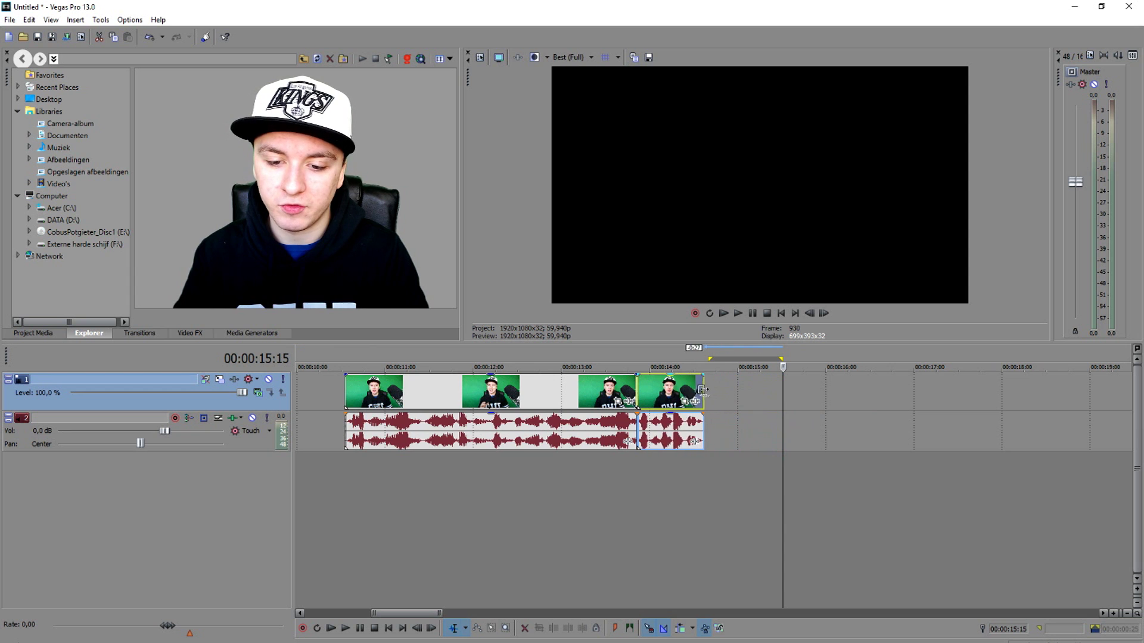
Return the playhead to the first piece's start at 10:16 and stop playback.
click(345, 348)
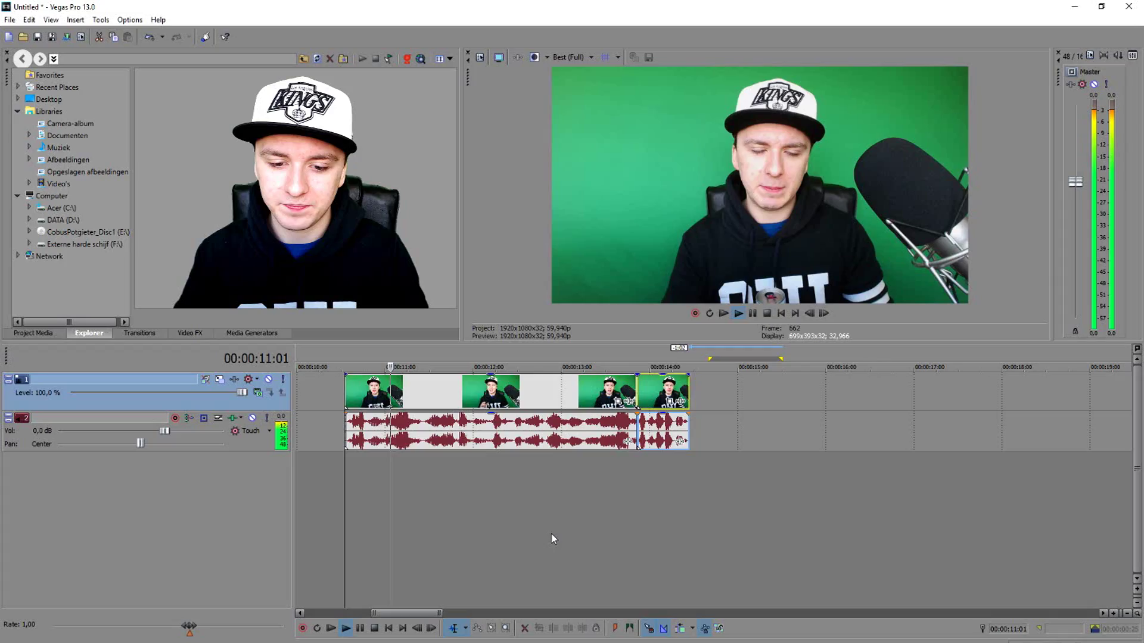
key(space)
scroll(563, 526, up, 1)
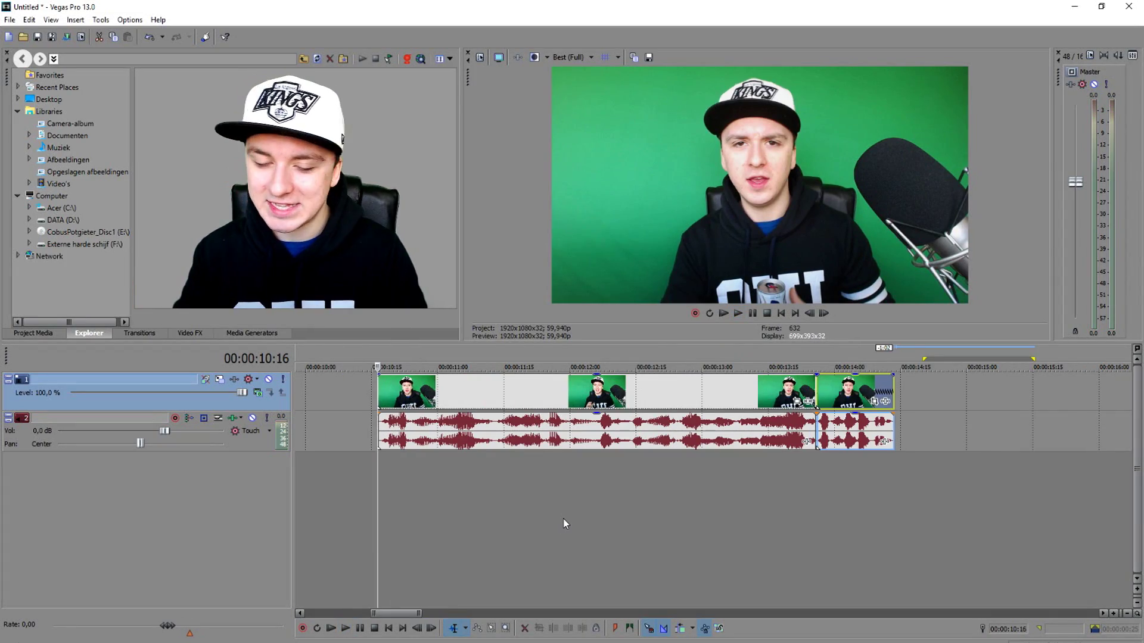